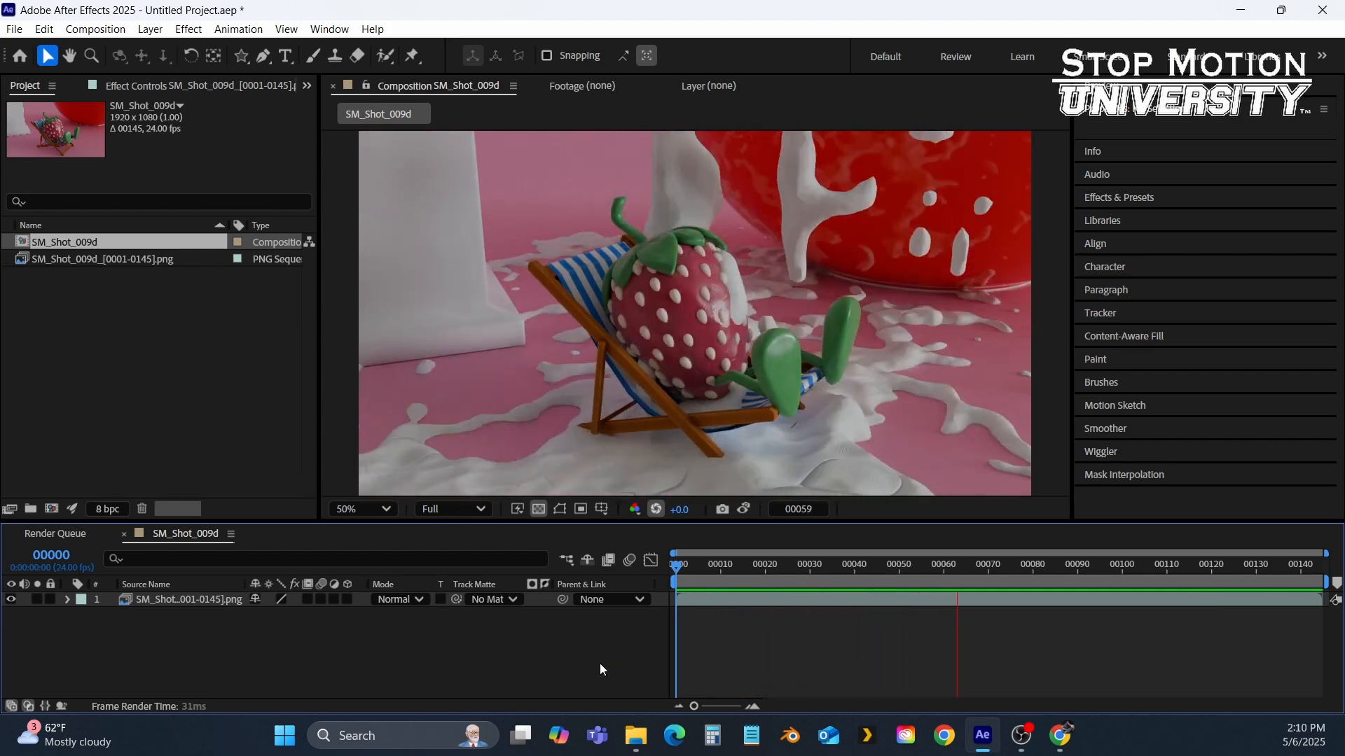
- Stop the playback, apply the Posterize Time effect to the SM_Shot_009d image-sequence layer, and set its frame rate to 12
{"action": "key", "text": "space"}
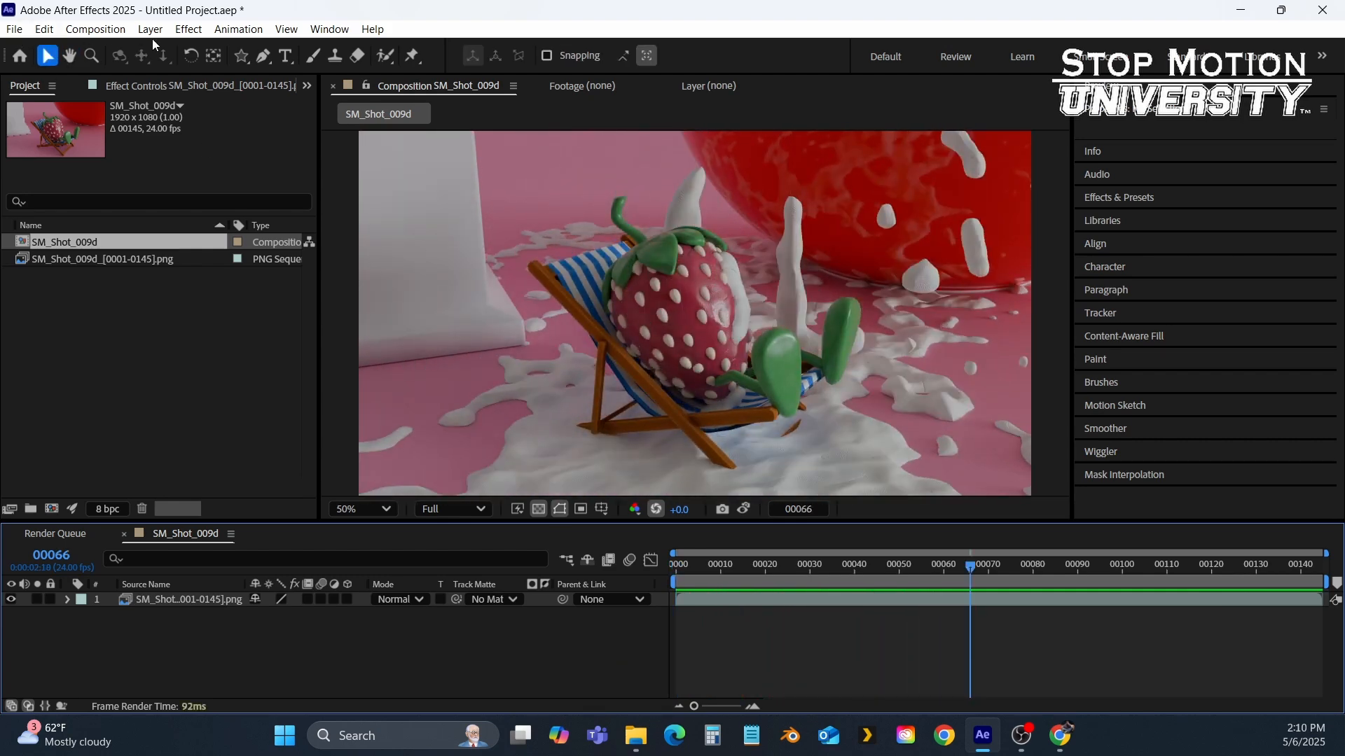
{"action": "left_click", "coordinate": [197, 598]}
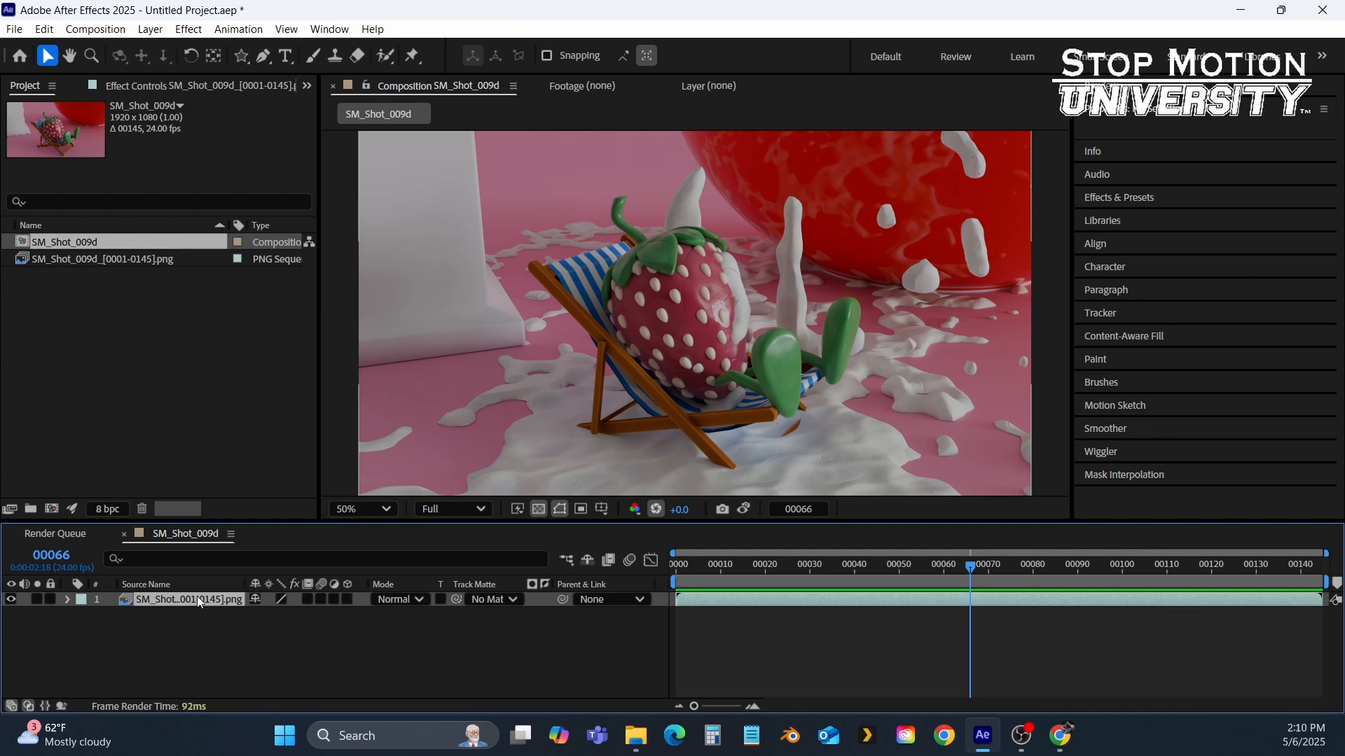
{"action": "left_click", "coordinate": [189, 30]}
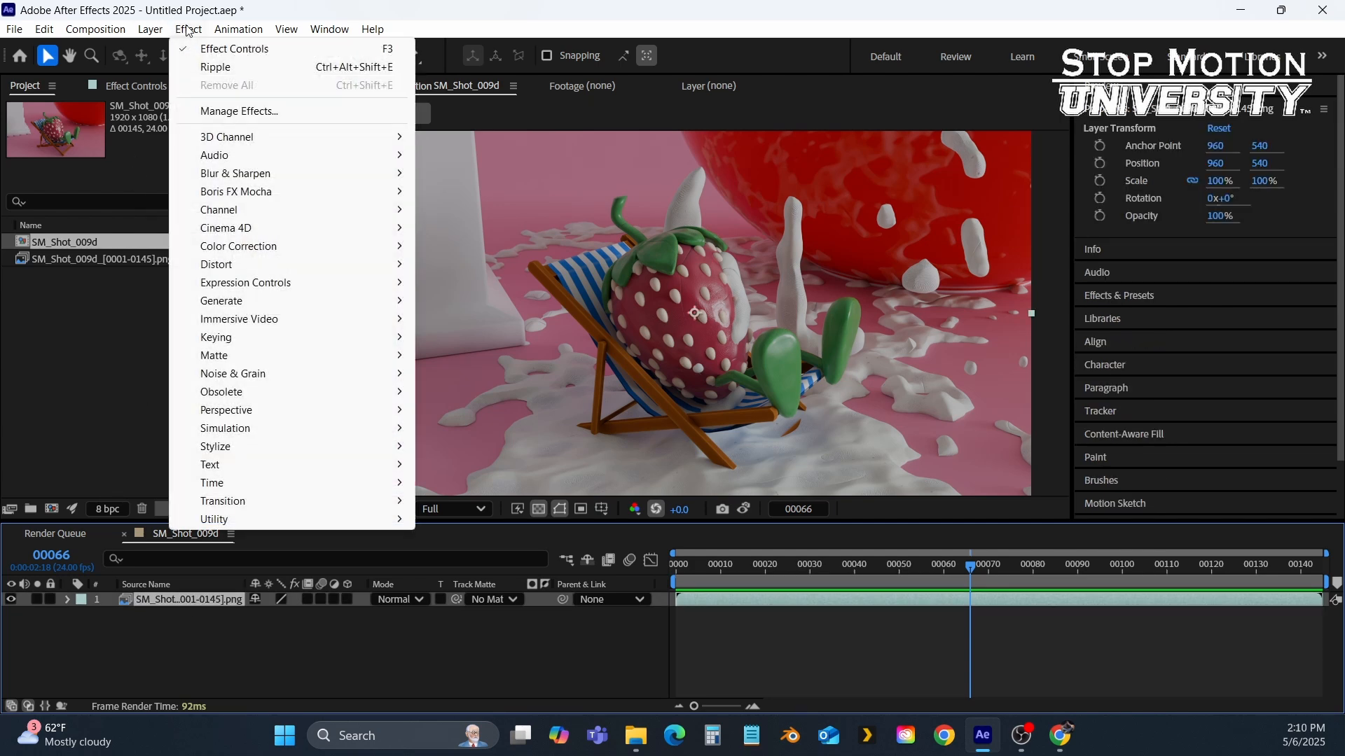
{"action": "mouse_move", "coordinate": [260, 490]}
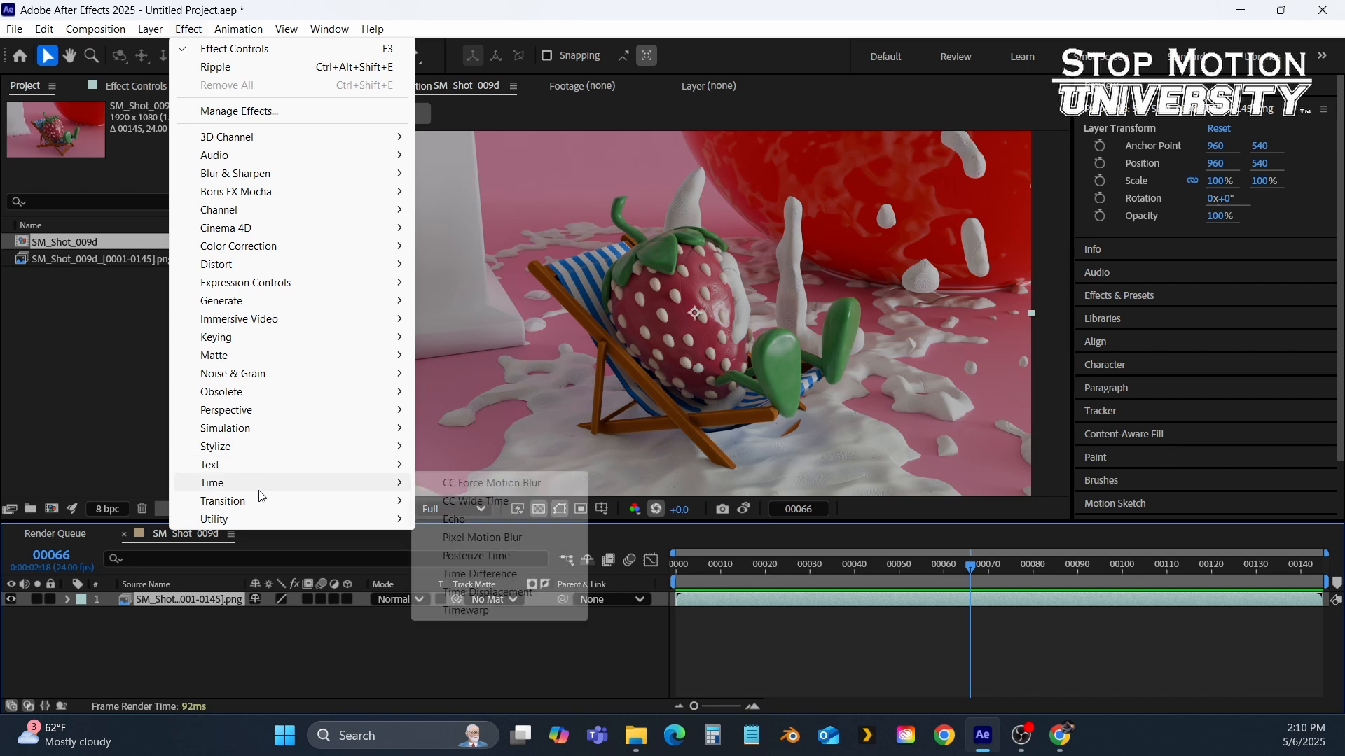
{"action": "left_click", "coordinate": [477, 556]}
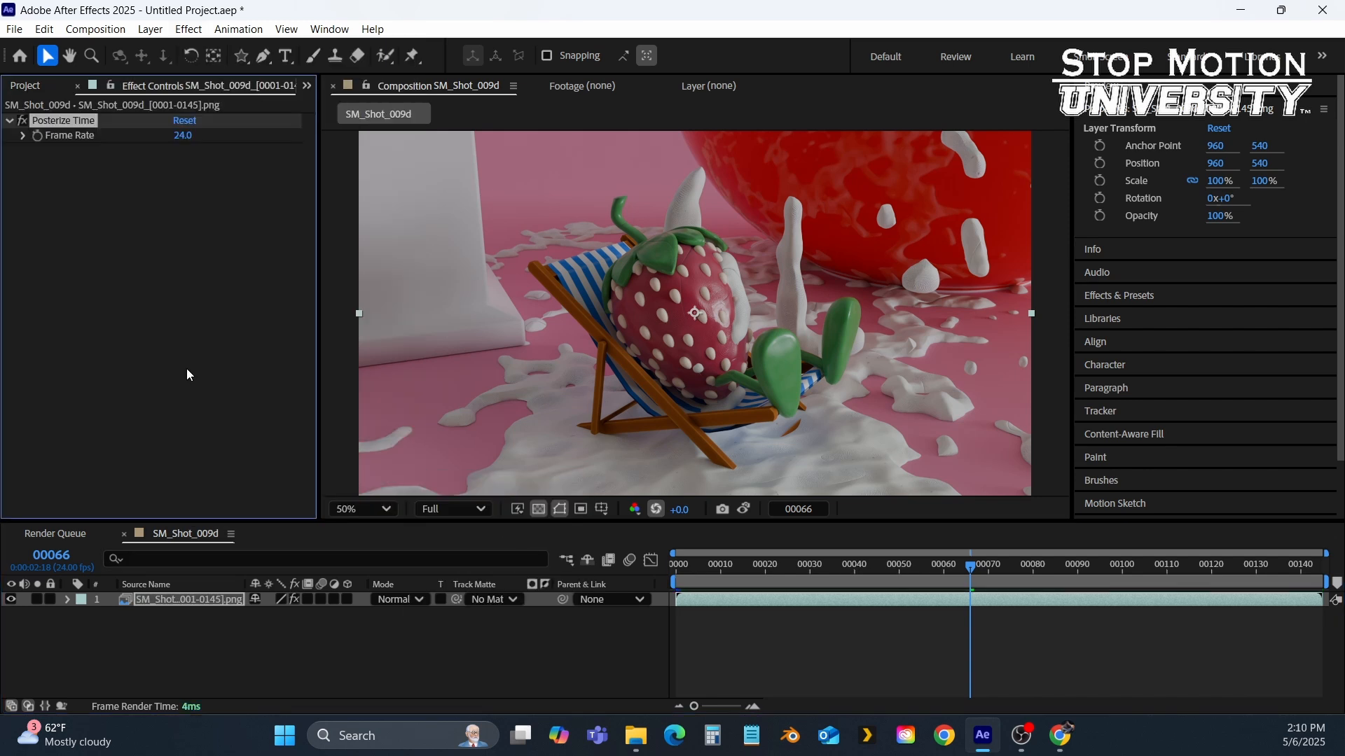
{"action": "left_click", "coordinate": [182, 138]}
{"action": "type", "text": "12"}
{"action": "key", "text": "Return"}
- Step frame by frame from the composition's first frame to frame 11 to examine the posterized motion
{"action": "left_click", "coordinate": [740, 558]}
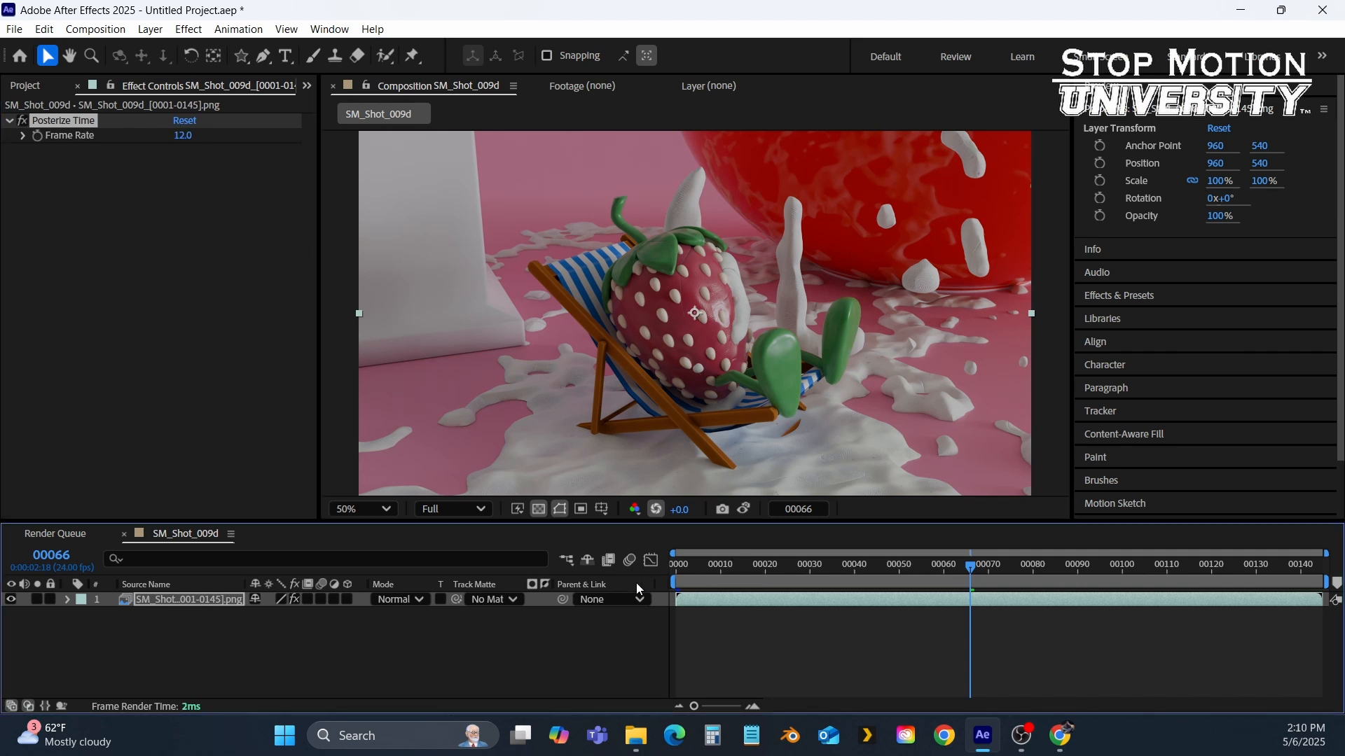
{"action": "key", "text": "Home"}
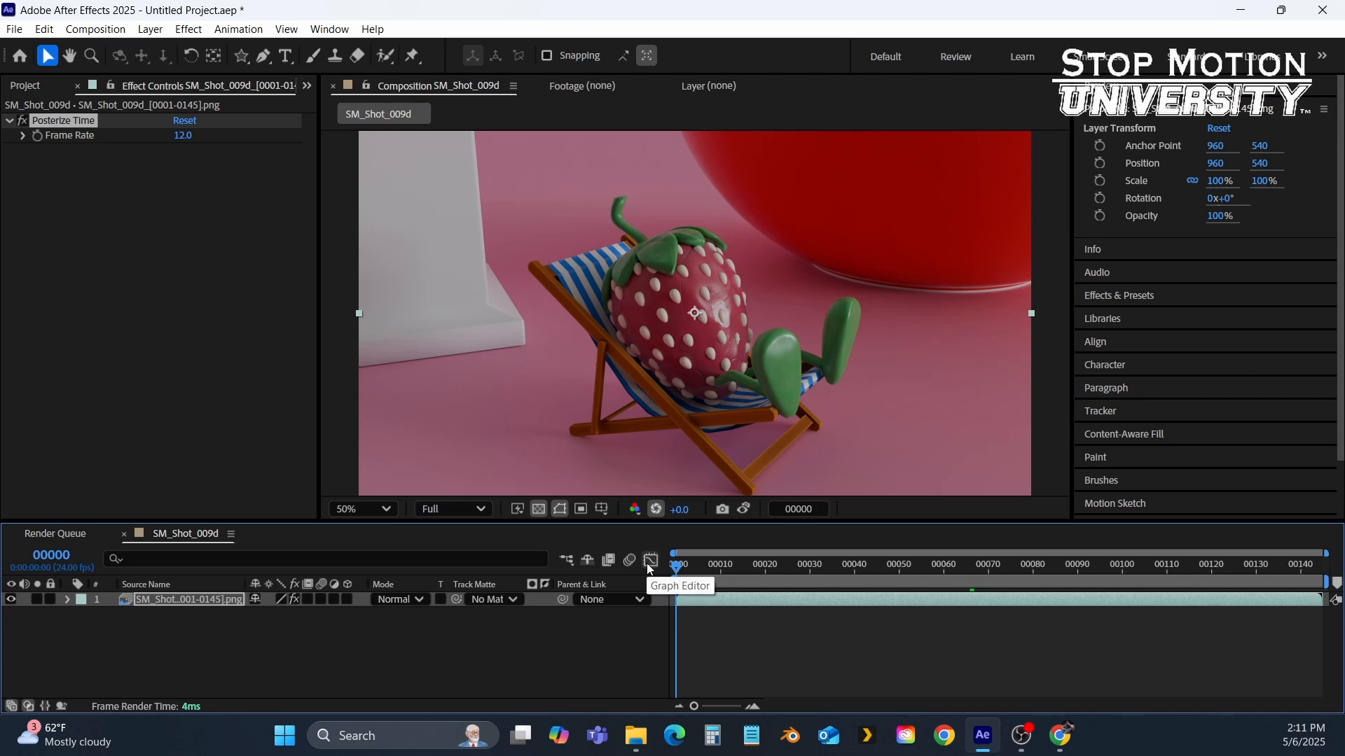
{"action": "key", "text": "Page_Down"}
{"action": "key", "text": "Page_Down"}
{"action": "key", "text": "Page_Down"}
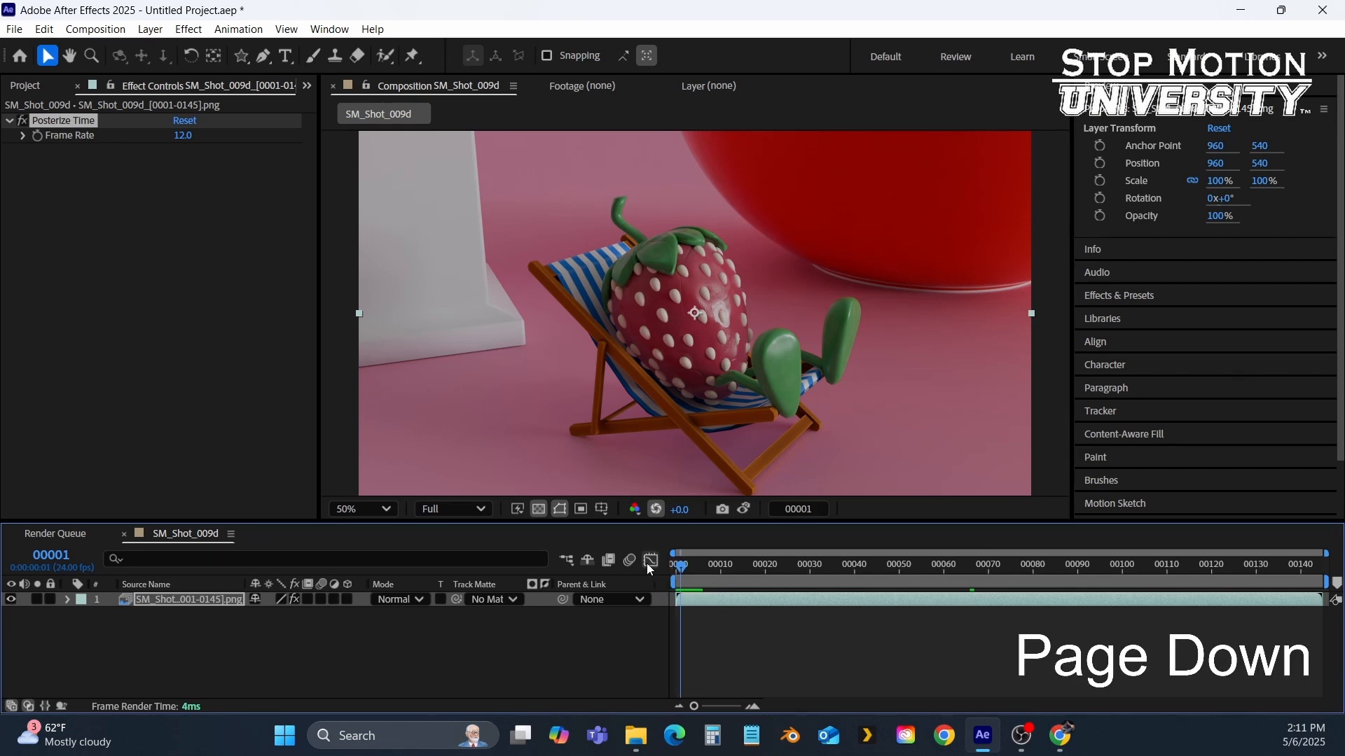
{"action": "key", "text": "Page_Down"}
{"action": "key", "text": "Page_Down"}
{"action": "key", "text": "Page_Down"}
{"action": "key", "text": "Page_Down"}
{"action": "key", "text": "Page_Down"}
{"action": "key", "text": "Page_Down"}
{"action": "key", "text": "Page_Down"}
{"action": "key", "text": "Page_Down"}
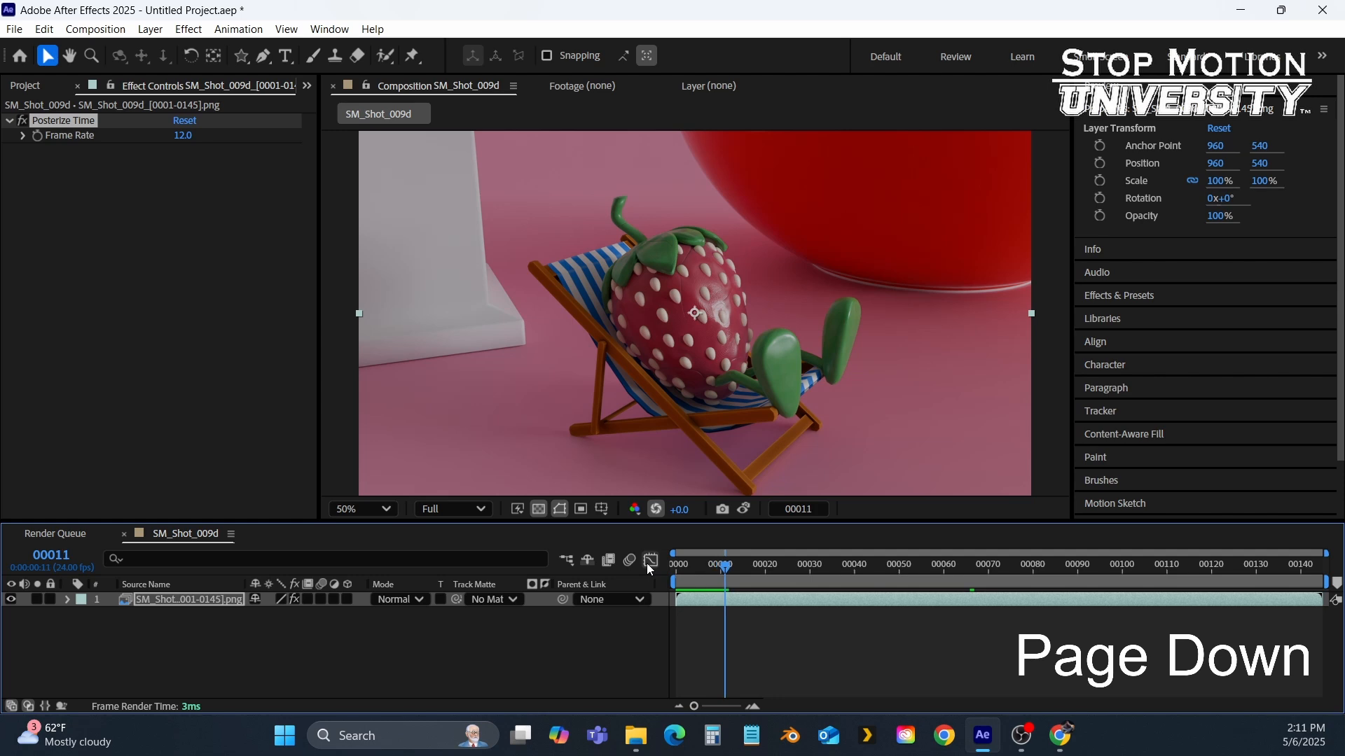
- Preview the composition from the start, and step frame by frame from frame 33 to examine how the splash holds on twos
{"action": "key", "text": "Home"}
{"action": "key", "text": "space"}
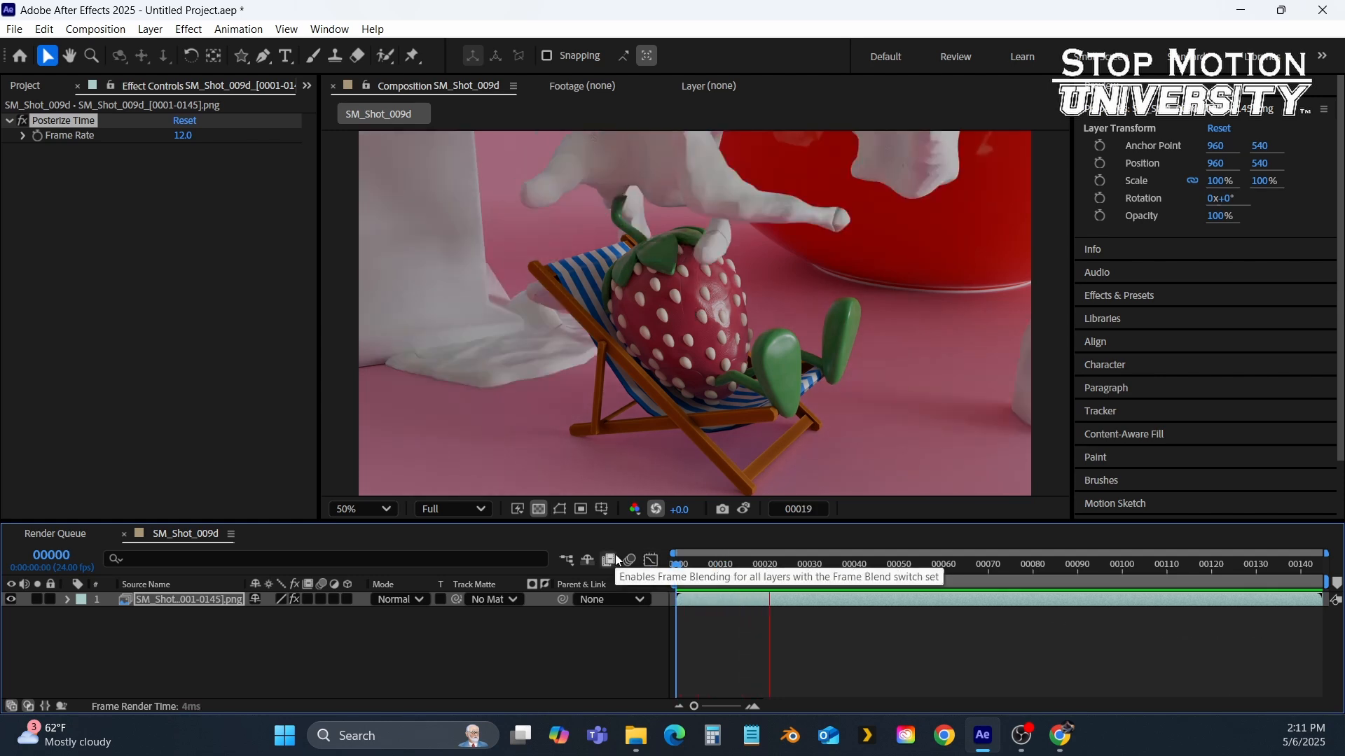
{"action": "left_click_drag", "start_coordinate": [872, 571], "coordinate": [825, 586]}
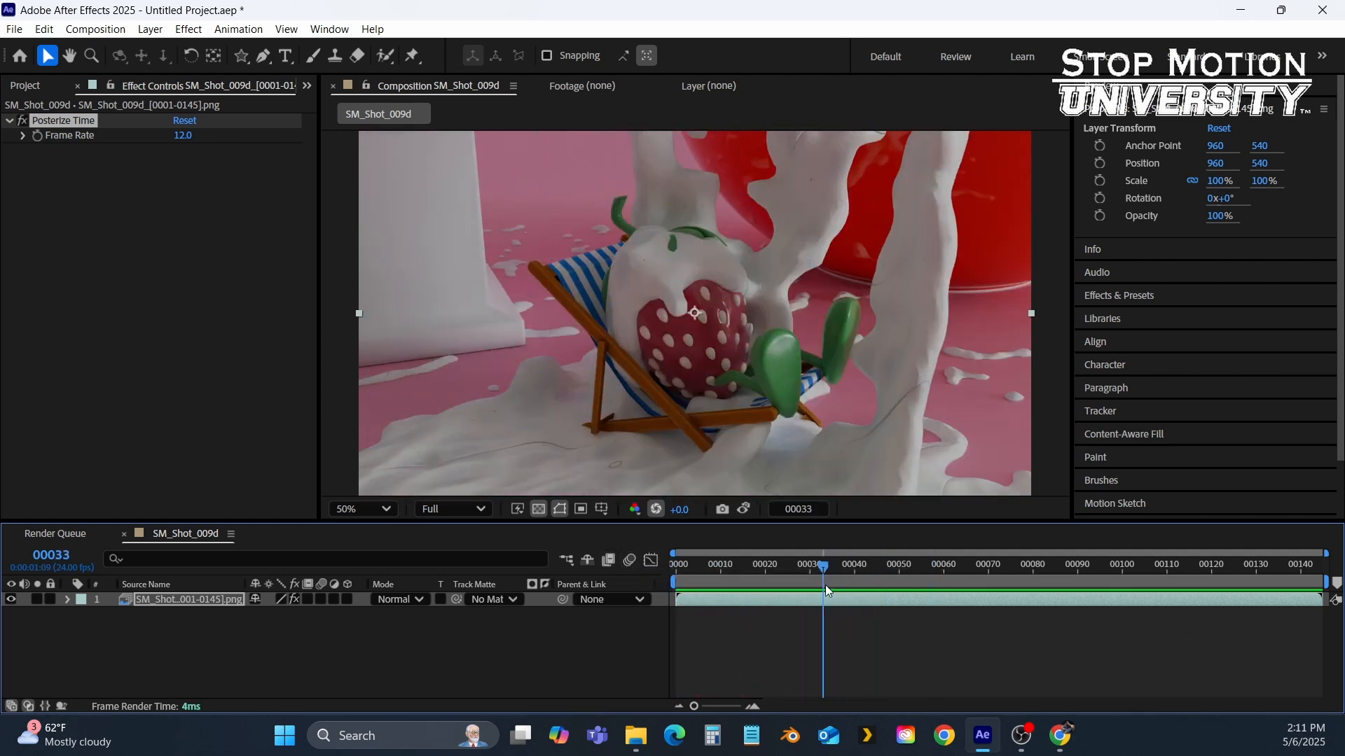
{"action": "key", "text": "Page_Down"}
{"action": "key", "text": "Page_Down"}
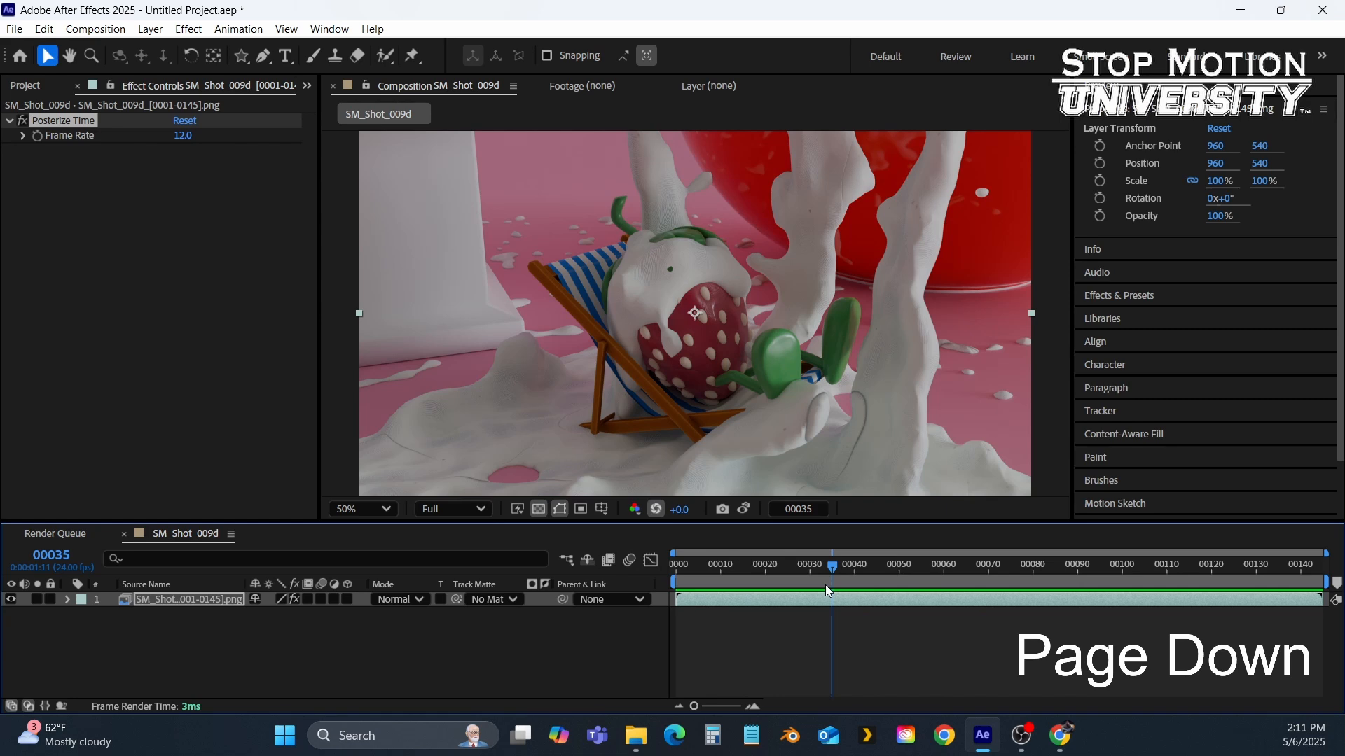
{"action": "key", "text": "Page_Down"}
{"action": "key", "text": "Page_Down"}
{"action": "key", "text": "Page_Down"}
{"action": "key", "text": "Page_Down"}
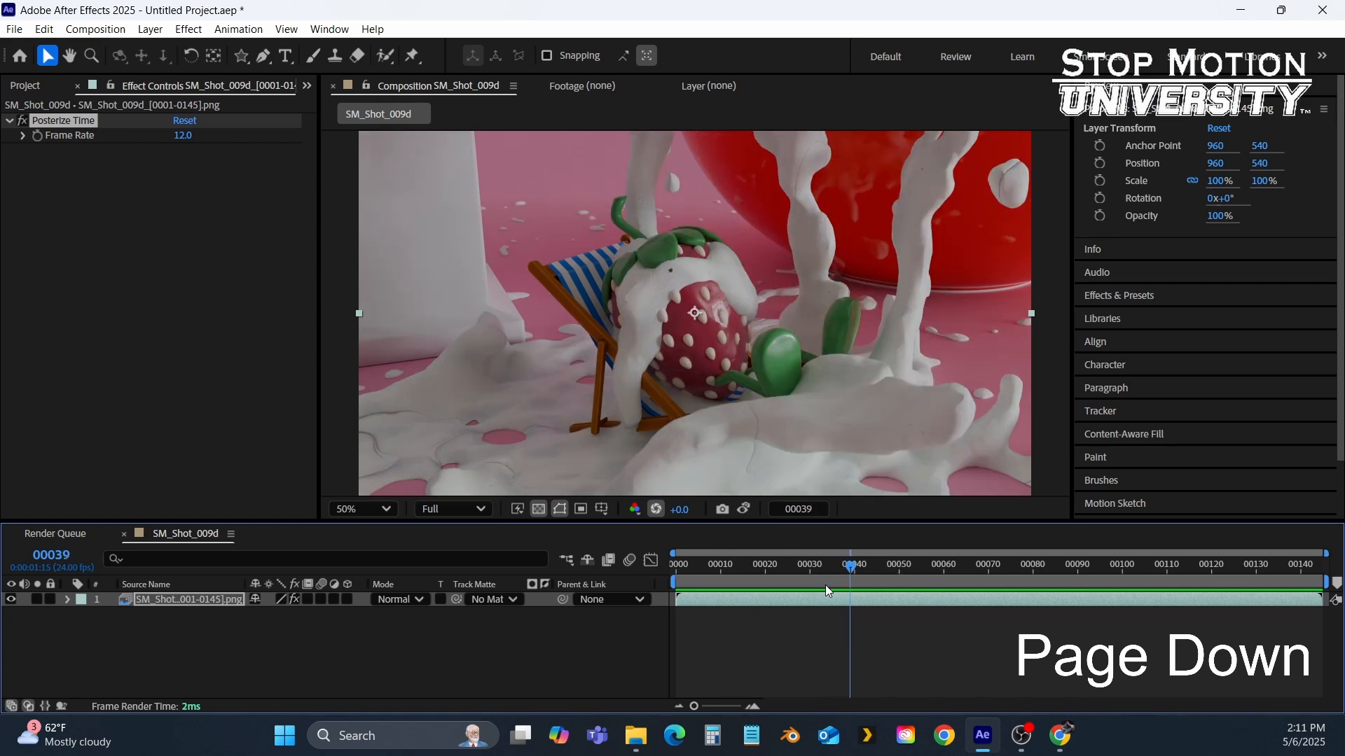
{"action": "key", "text": "Page_Down"}
{"action": "key", "text": "Page_Down"}
{"action": "key", "text": "Page_Down"}
{"action": "key", "text": "Page_Down"}
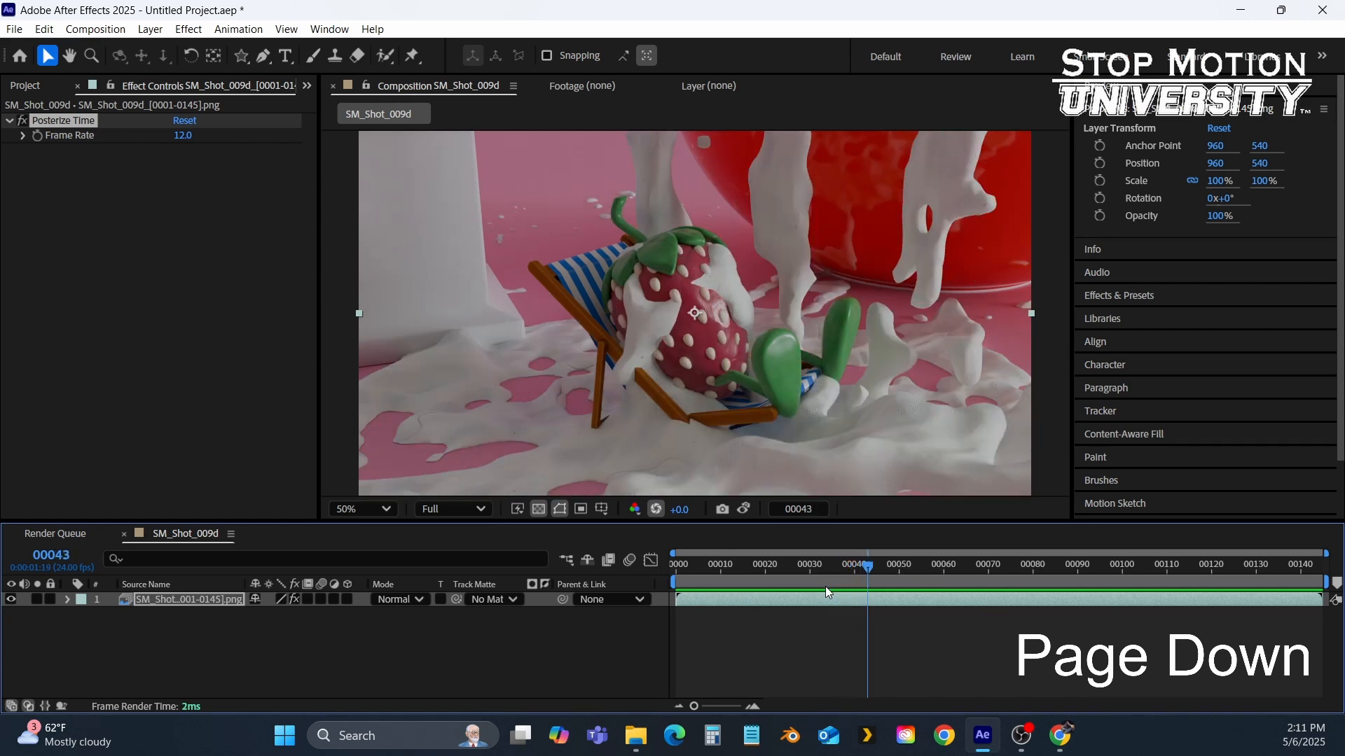
{"action": "key", "text": "Page_Down"}
- Play the composition to check the 12 fps motion, and return to the first frame
{"action": "key", "text": "Home"}
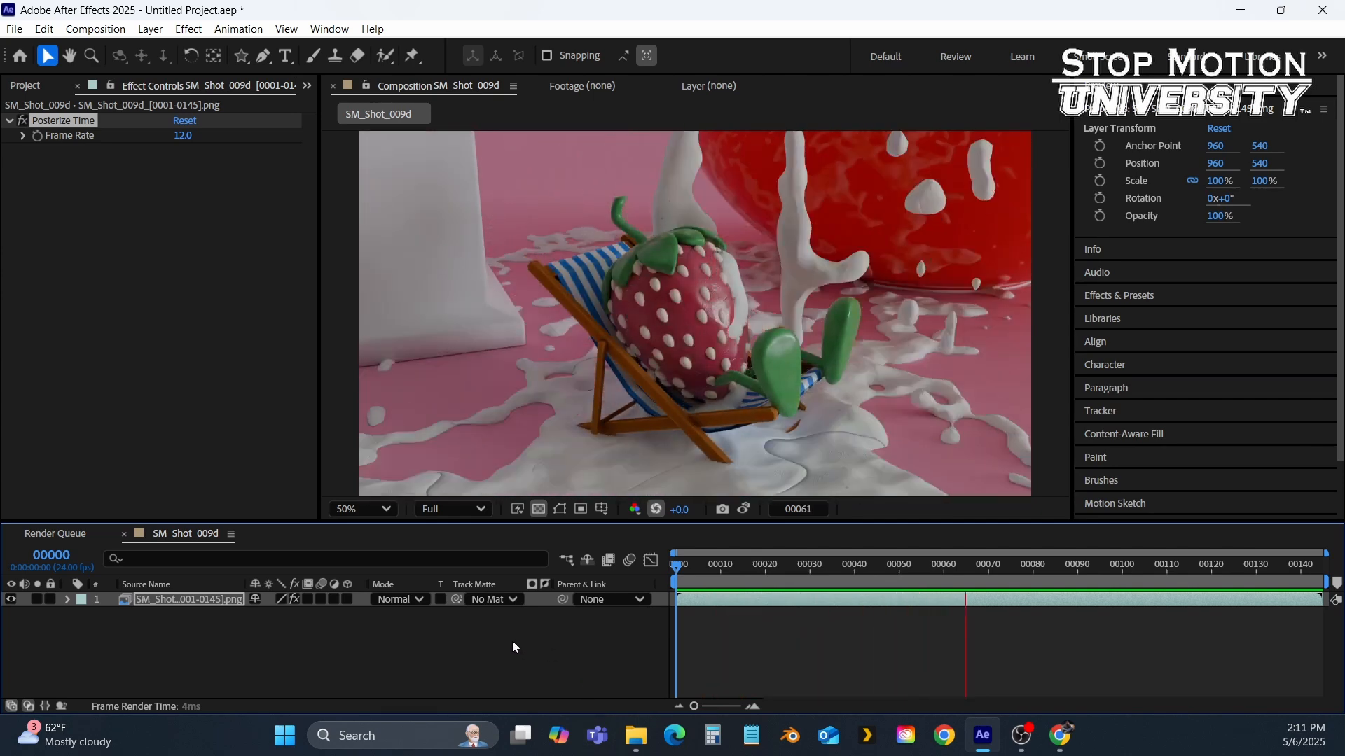
{"action": "key", "text": "space"}
{"action": "left_click_drag", "start_coordinate": [889, 563], "coordinate": [433, 671]}
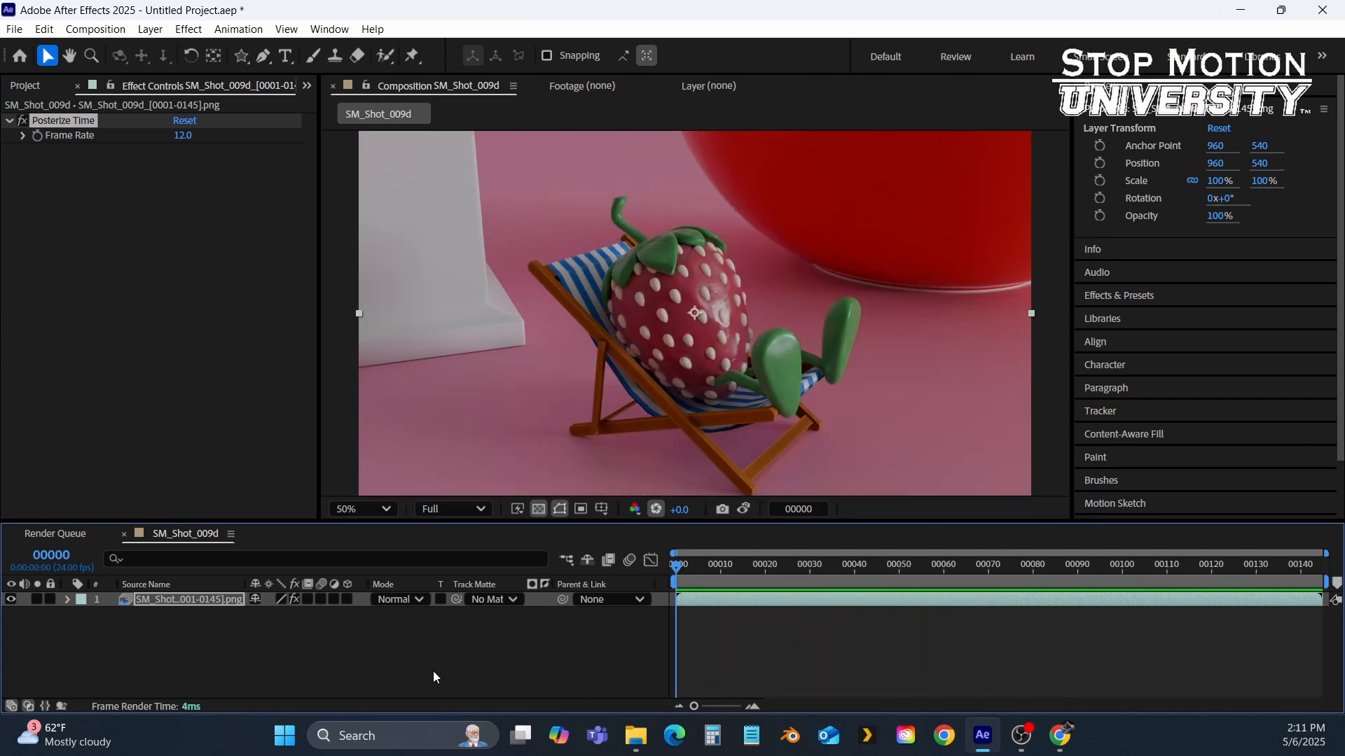
- Toggle the layer's Posterize Time effect off and back on to compare the two states
{"action": "left_click", "coordinate": [332, 661]}
{"action": "left_click", "coordinate": [203, 601]}
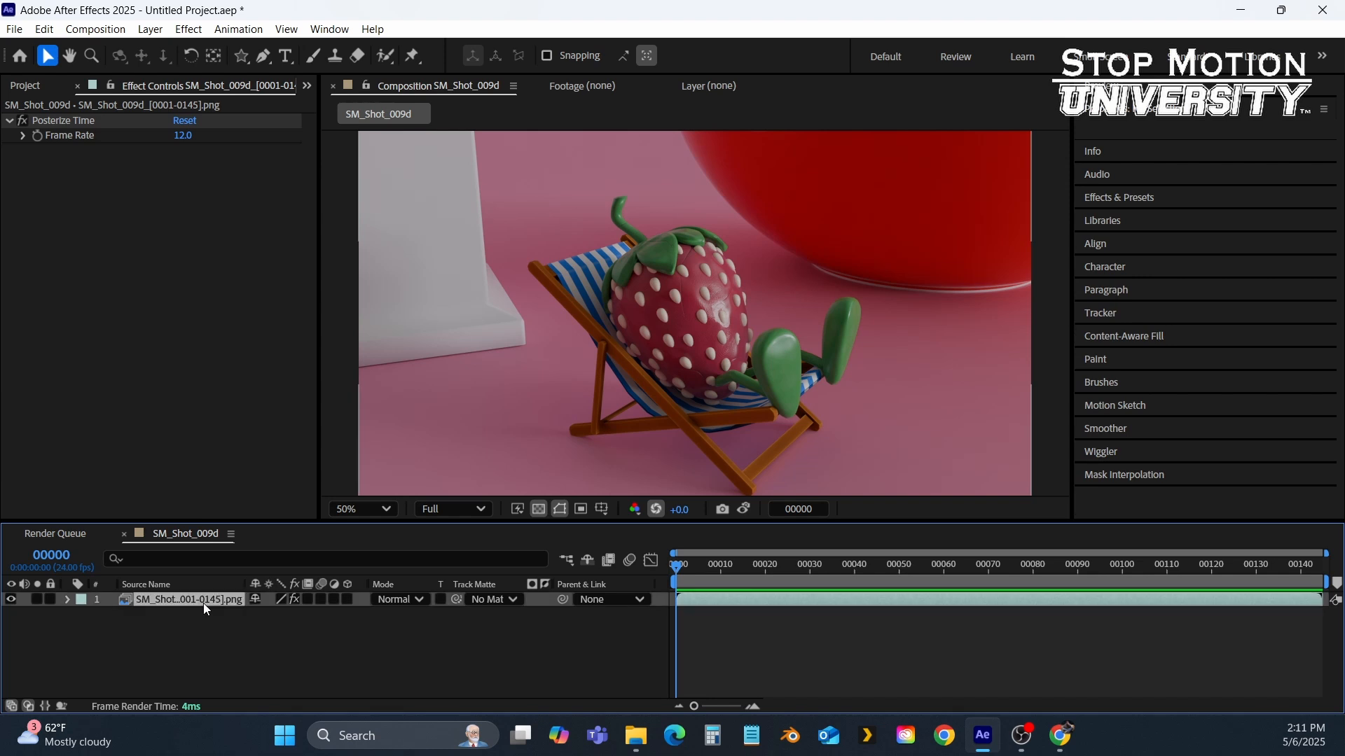
{"action": "left_click", "coordinate": [22, 123]}
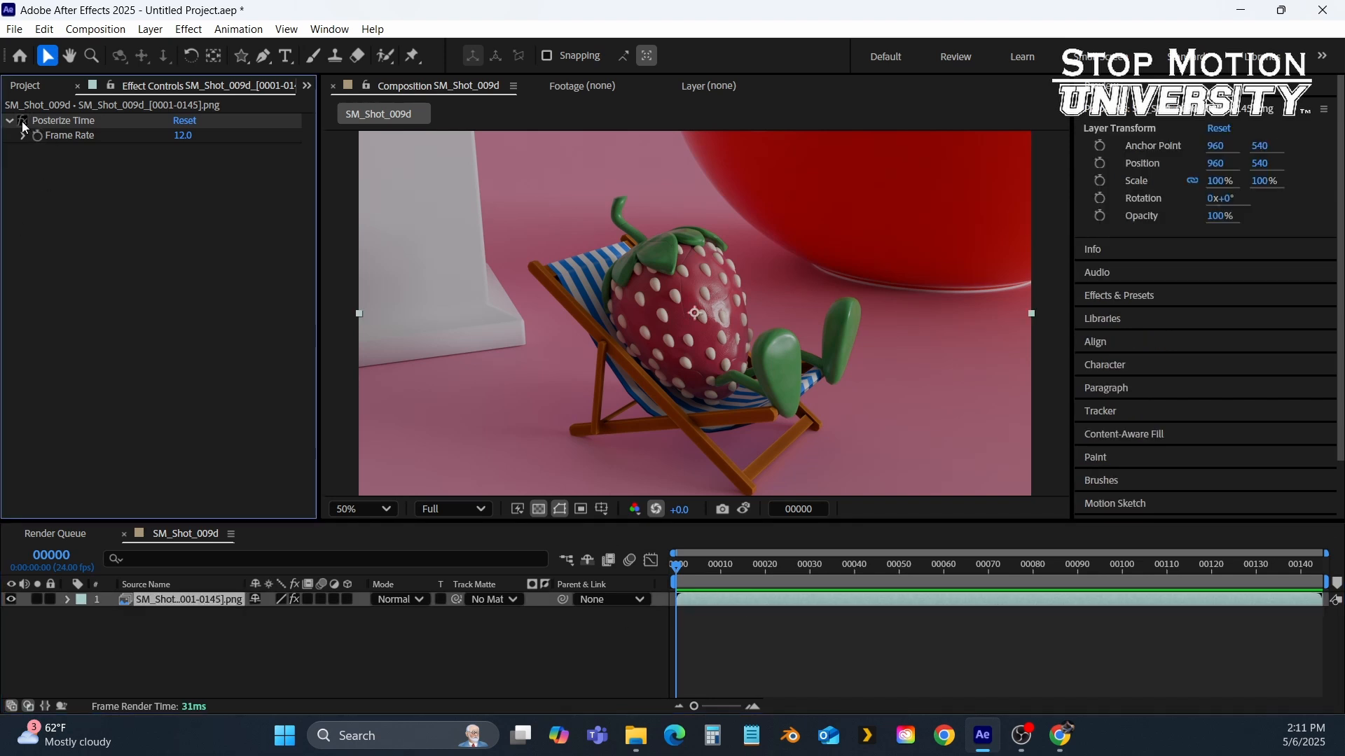
{"action": "left_click", "coordinate": [23, 122]}
{"action": "left_click", "coordinate": [22, 122]}
- Add a Fast Box Blur effect to the image-sequence layer with a Blur Radius of 14
{"action": "left_click", "coordinate": [188, 29]}
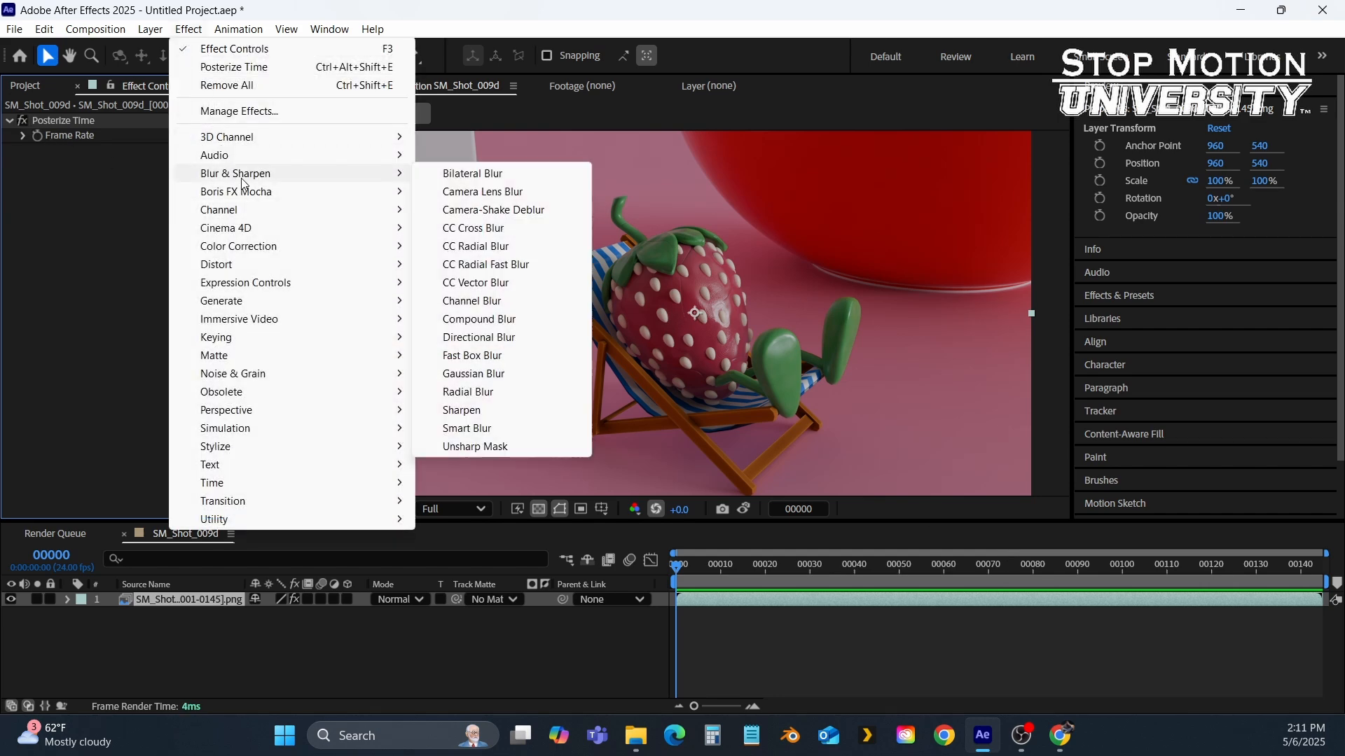
{"action": "mouse_move", "coordinate": [242, 177]}
{"action": "left_click", "coordinate": [482, 356]}
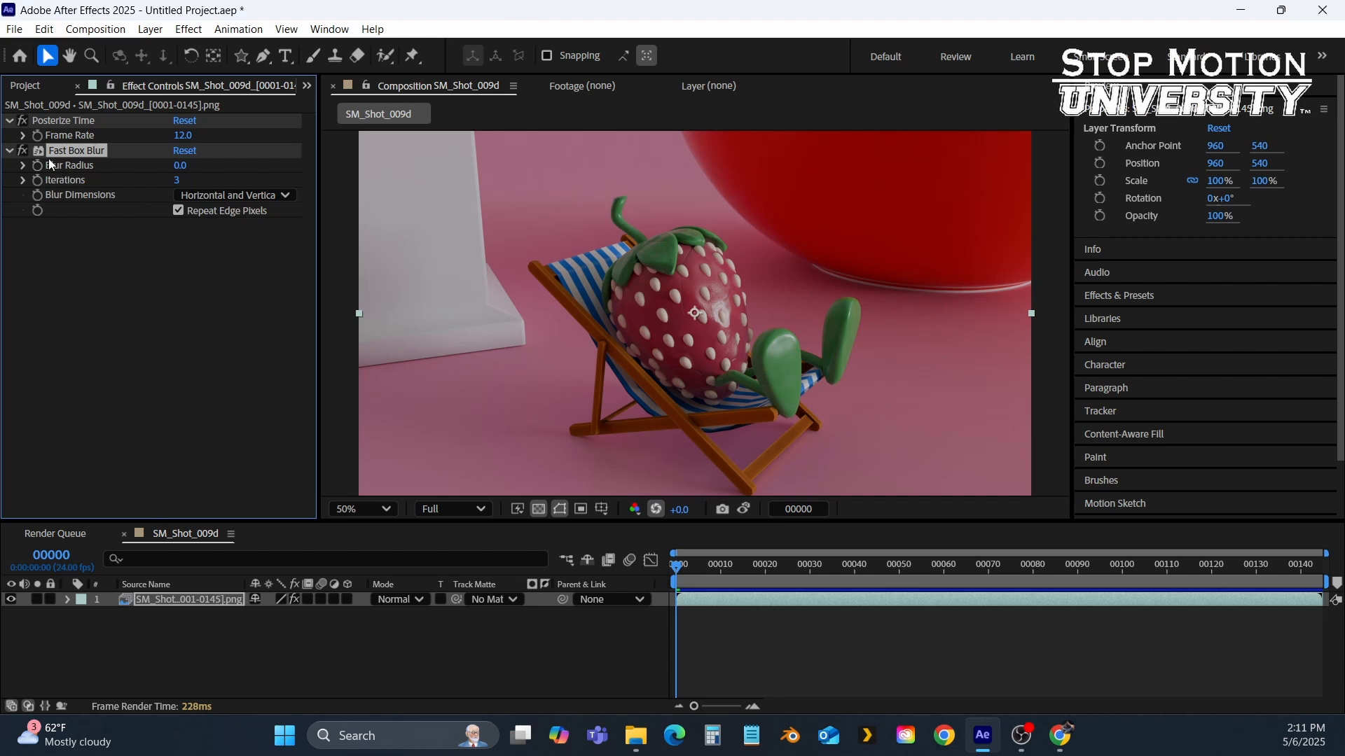
{"action": "left_click_drag", "start_coordinate": [180, 166], "coordinate": [190, 170]}
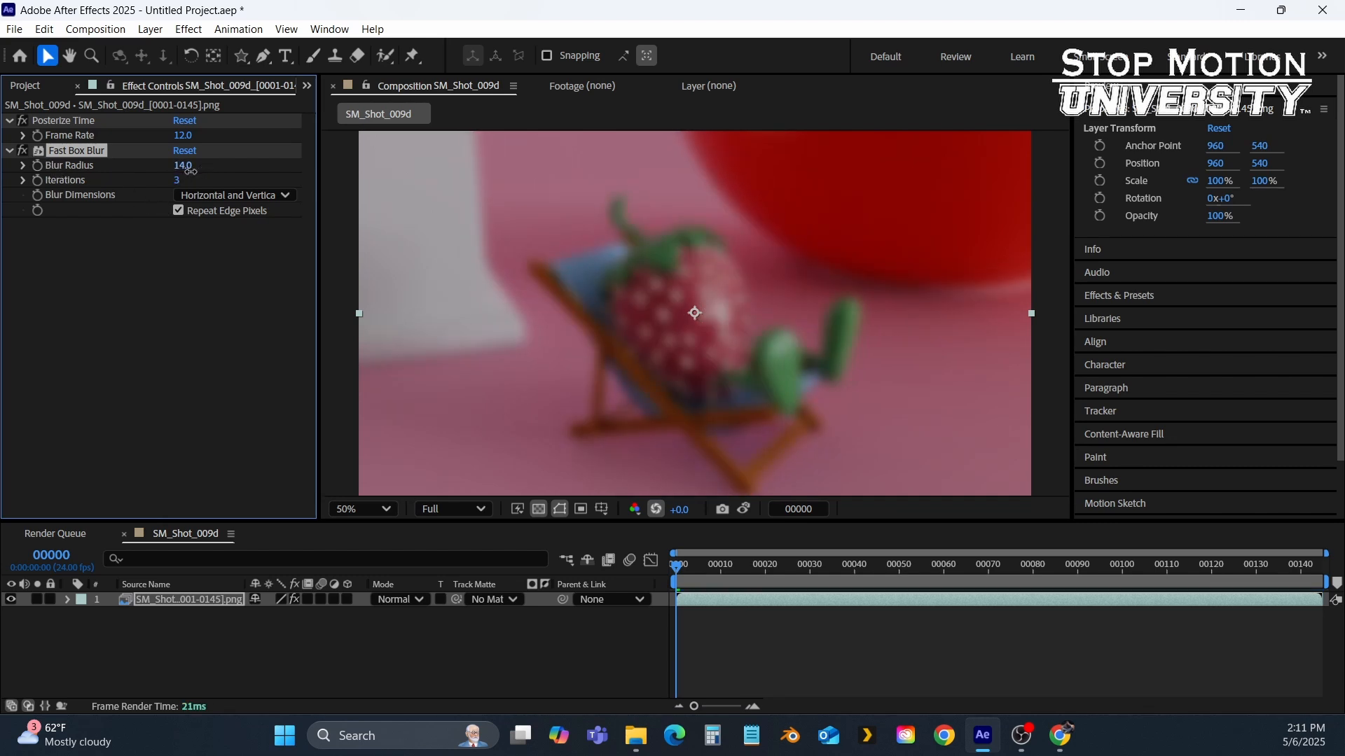
- Toggle Fast Box Blur off and on to compare the shot with and without blur, leaving it enabled at frame 0
{"action": "left_click", "coordinate": [23, 151]}
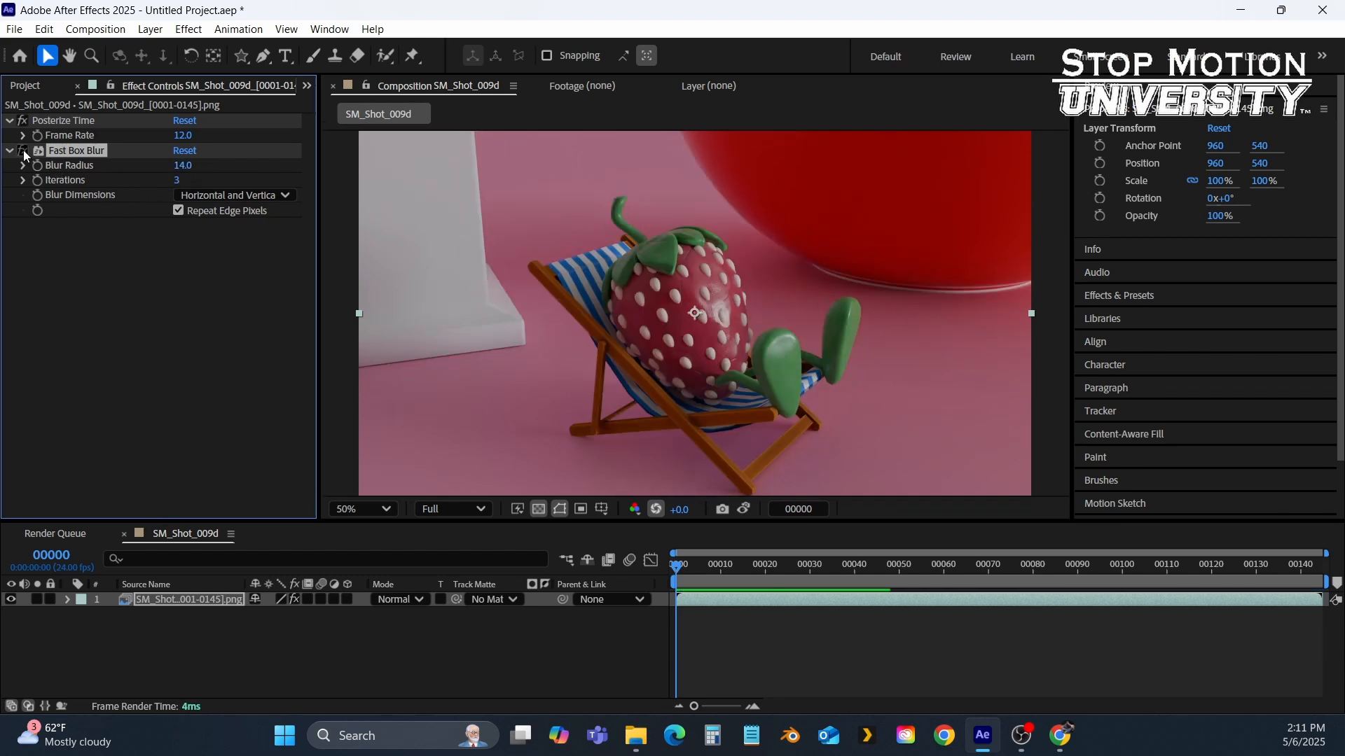
{"action": "left_click", "coordinate": [23, 151]}
{"action": "left_click", "coordinate": [23, 151]}
{"action": "left_click", "coordinate": [23, 150]}
{"action": "left_click", "coordinate": [23, 151]}
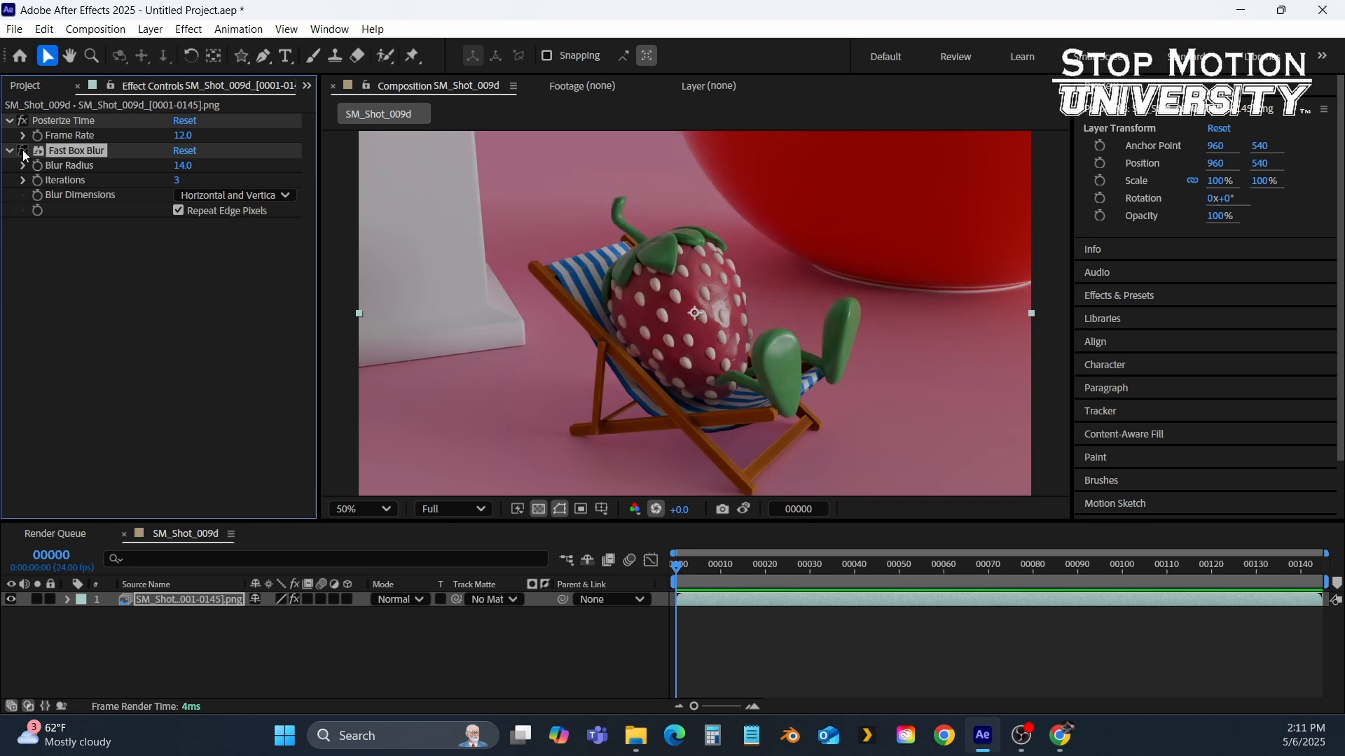
{"action": "left_click", "coordinate": [679, 569]}
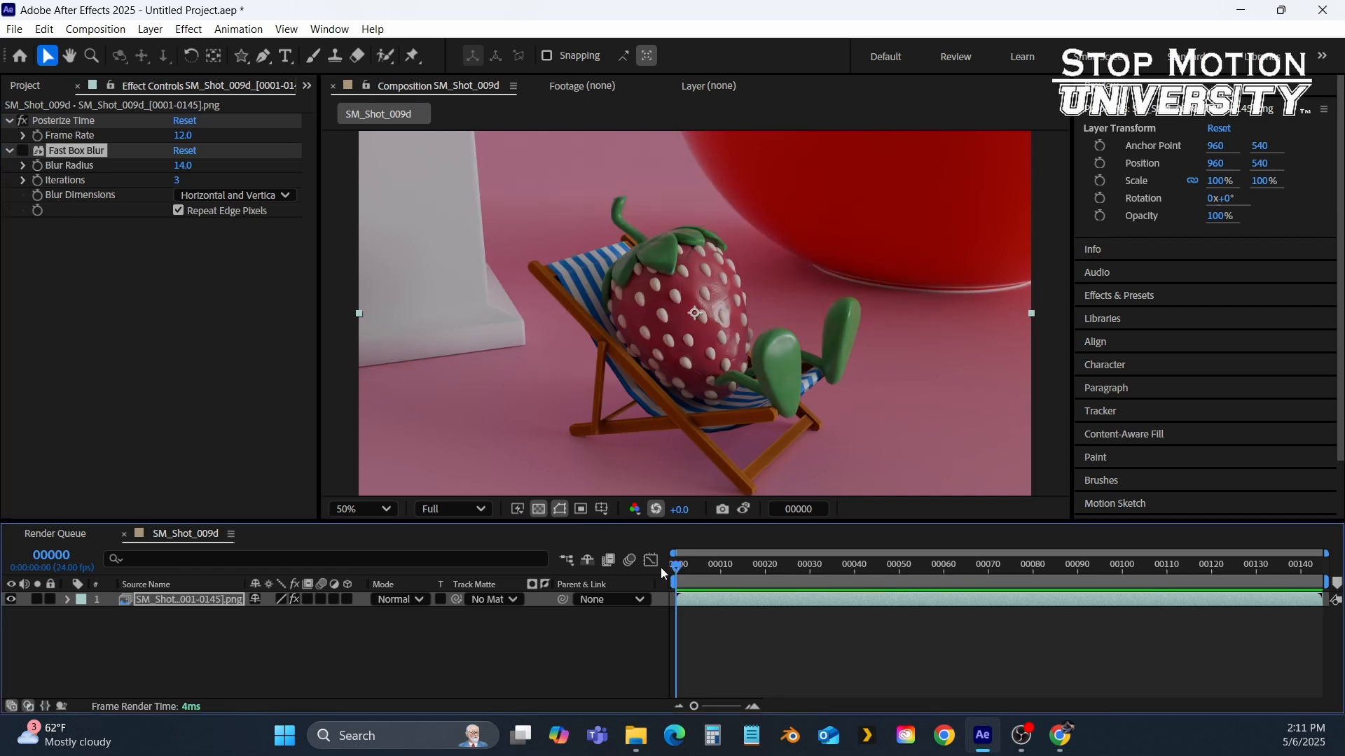
{"action": "left_click", "coordinate": [24, 151]}
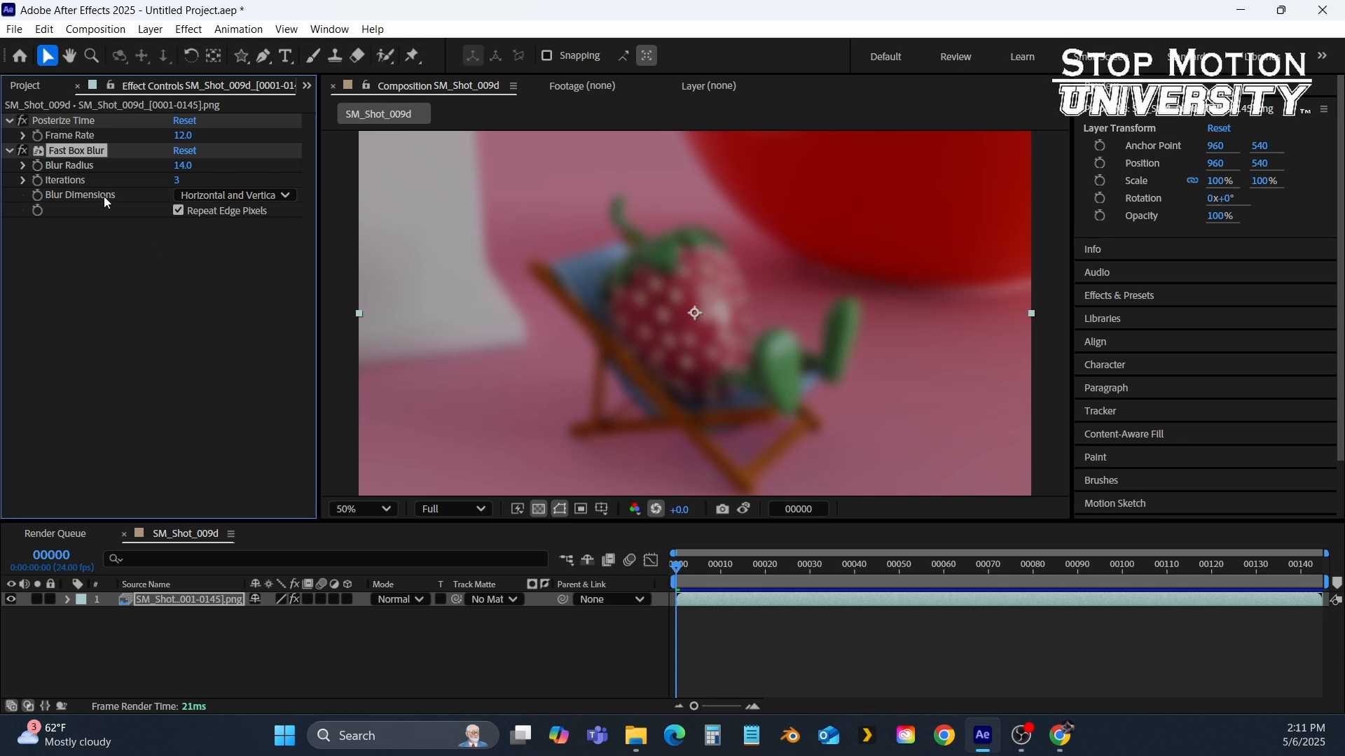
- Keyframe the Fast Box Blur's Blur Radius from 14 at frame 0 to 0 at frame 50
{"action": "left_click", "coordinate": [38, 170]}
{"action": "left_click_drag", "start_coordinate": [704, 566], "coordinate": [900, 582]}
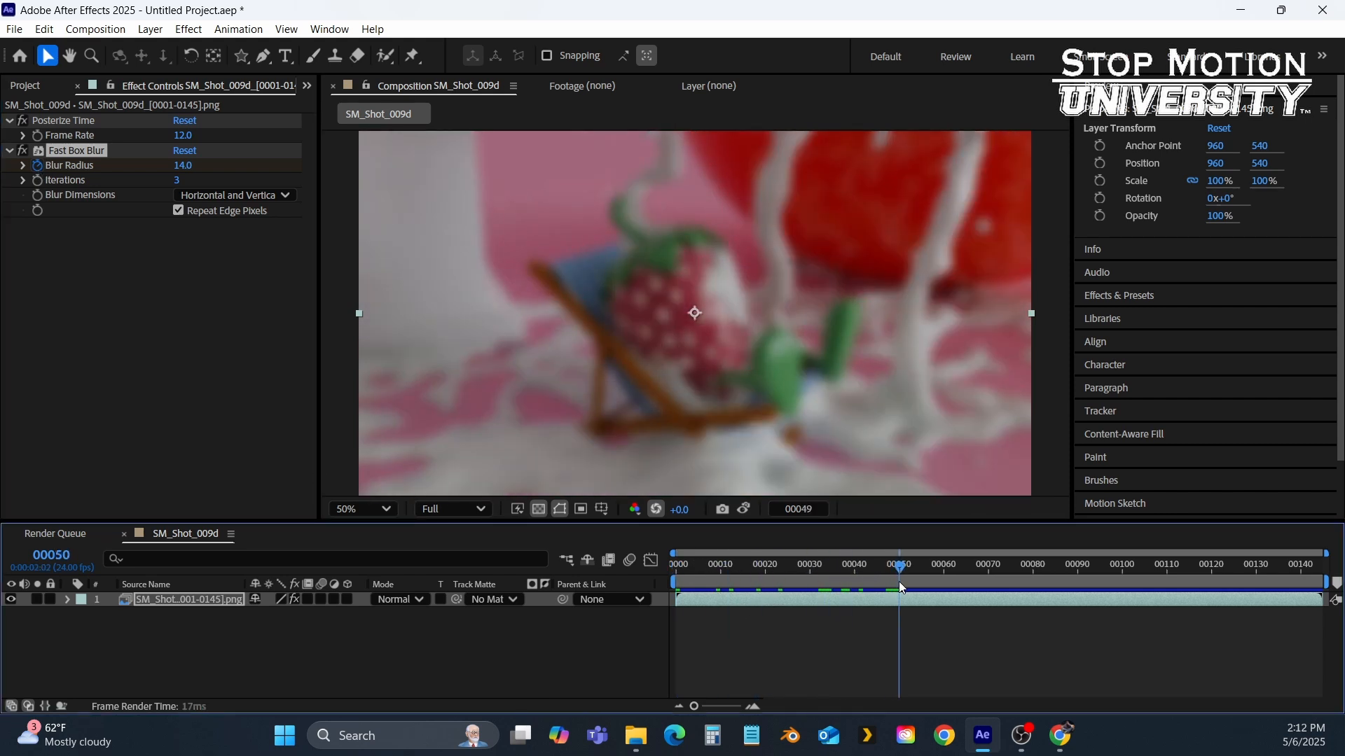
{"action": "left_click", "coordinate": [182, 170]}
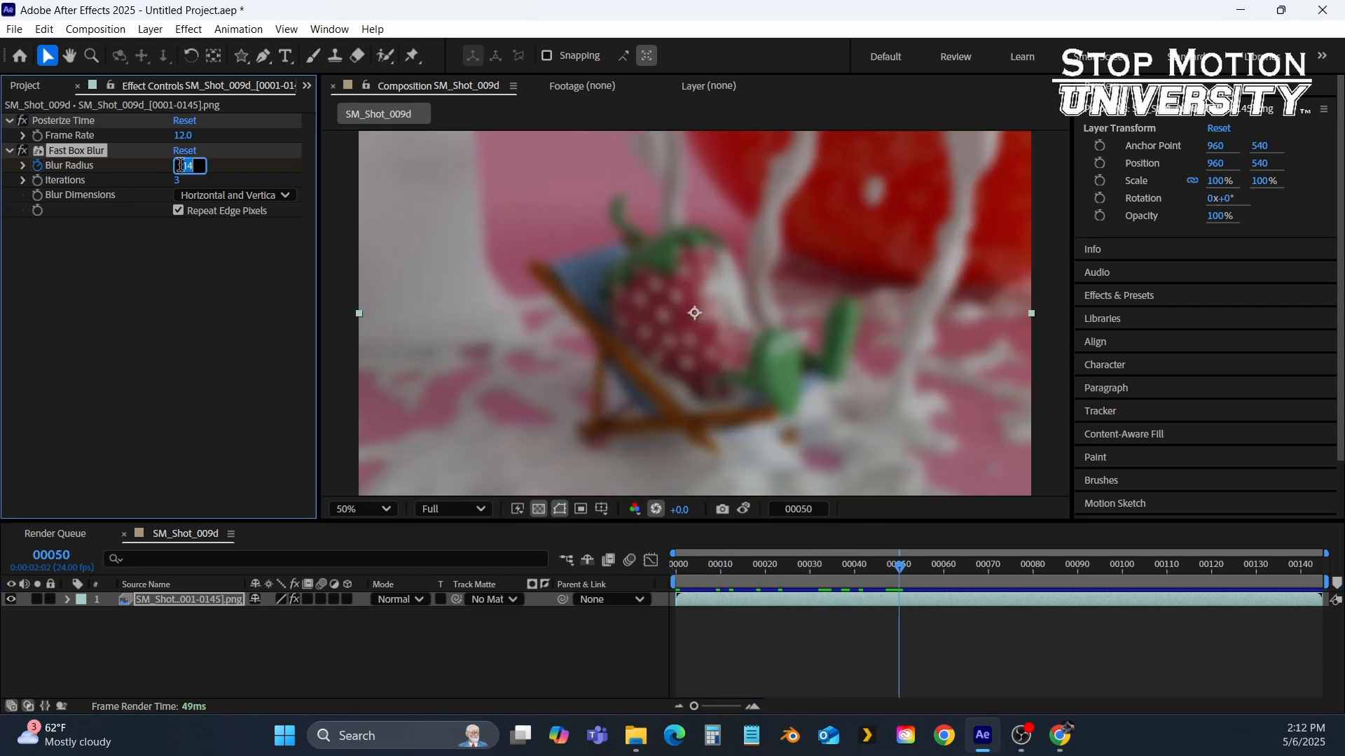
{"action": "type", "text": "0"}
{"action": "key", "text": "Return"}
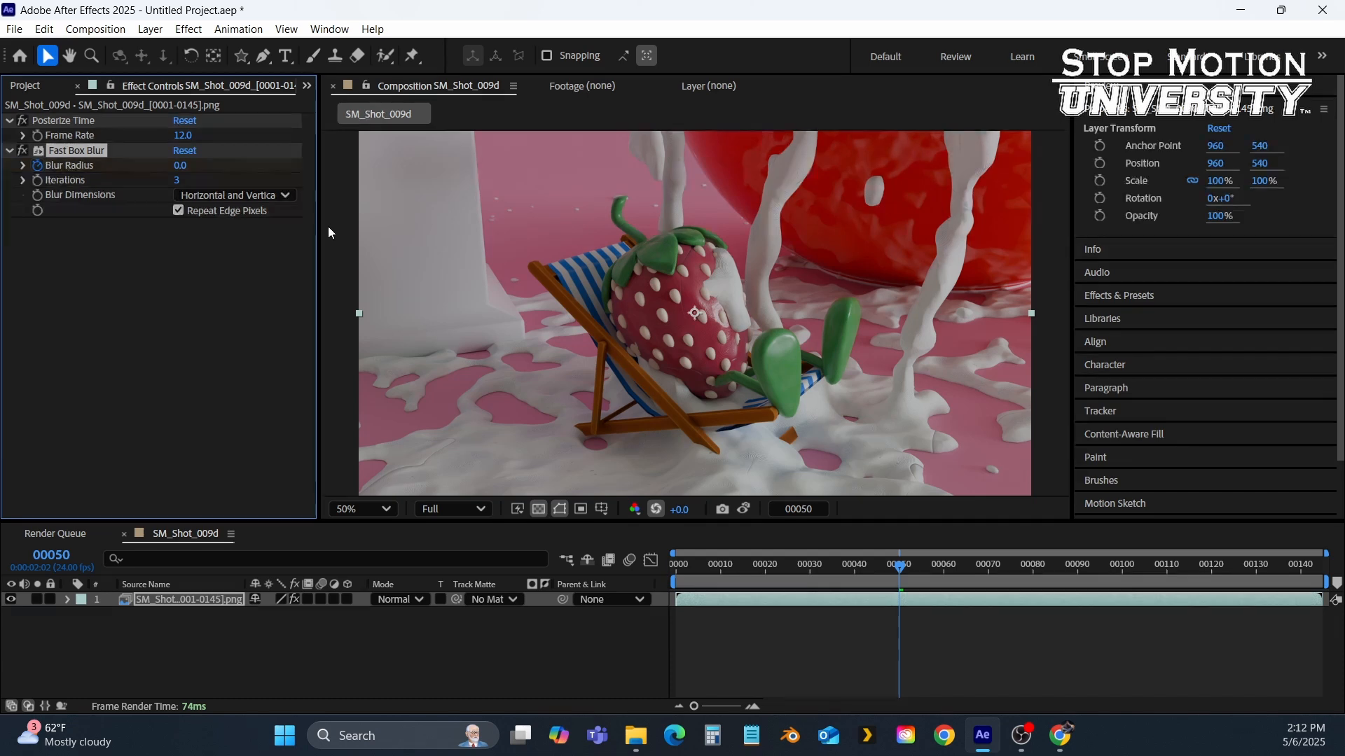
- Preview the blur animation from the first frame and stop the playback past frame 50
{"action": "left_click", "coordinate": [747, 573]}
{"action": "key", "text": "ctrl+z"}
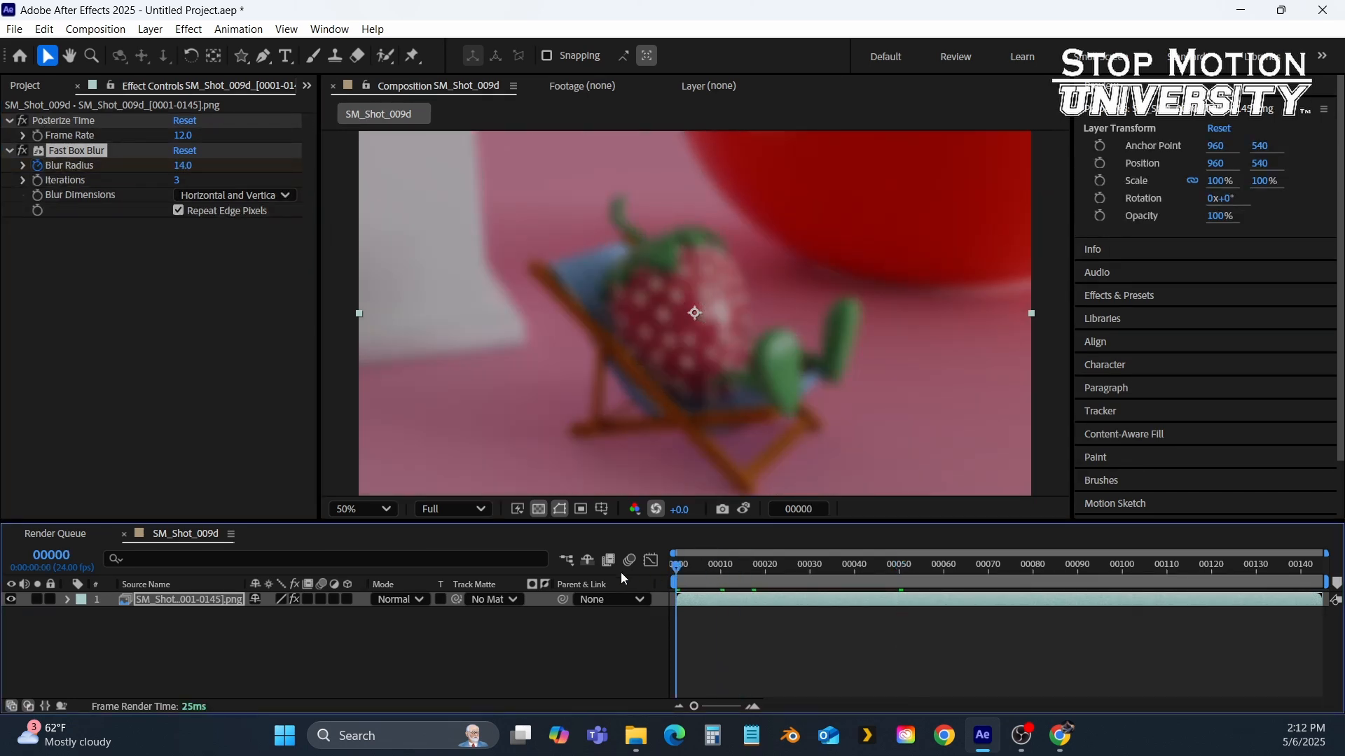
{"action": "key", "text": "space"}
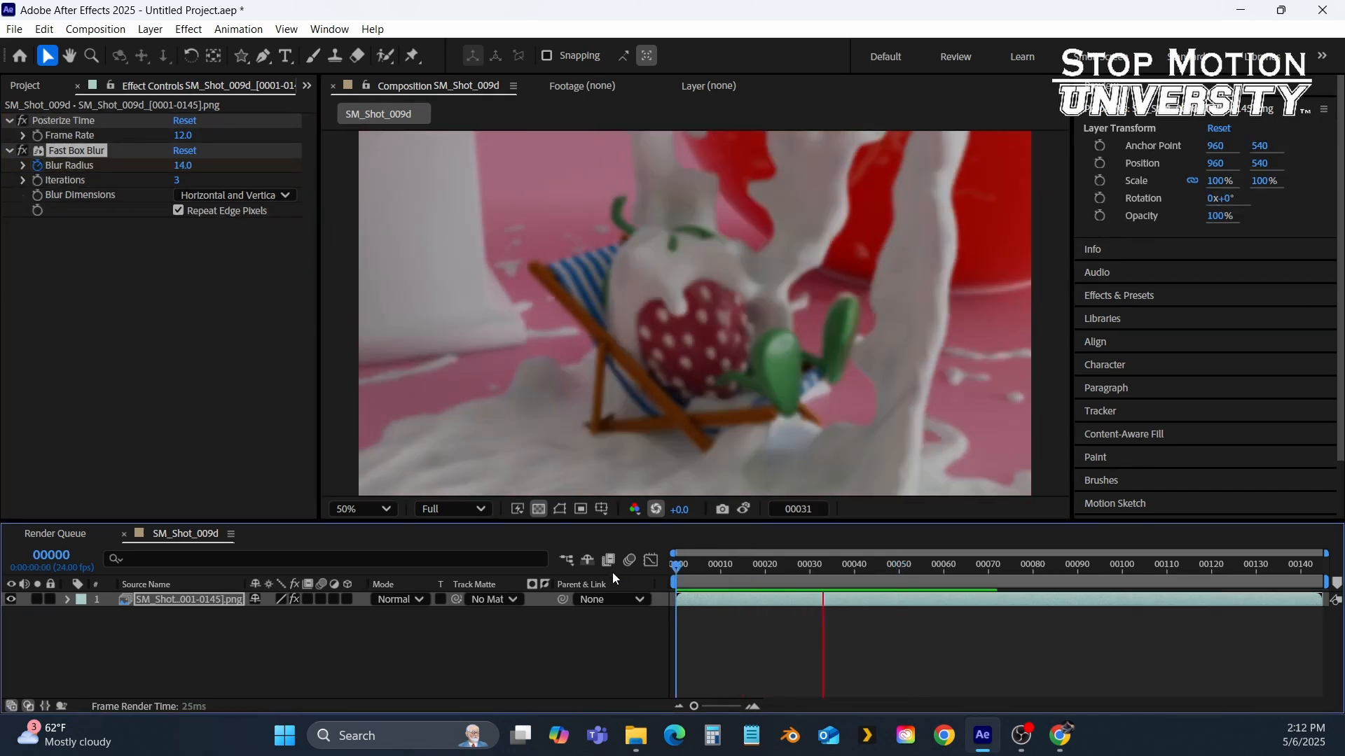
{"action": "key", "text": "space"}
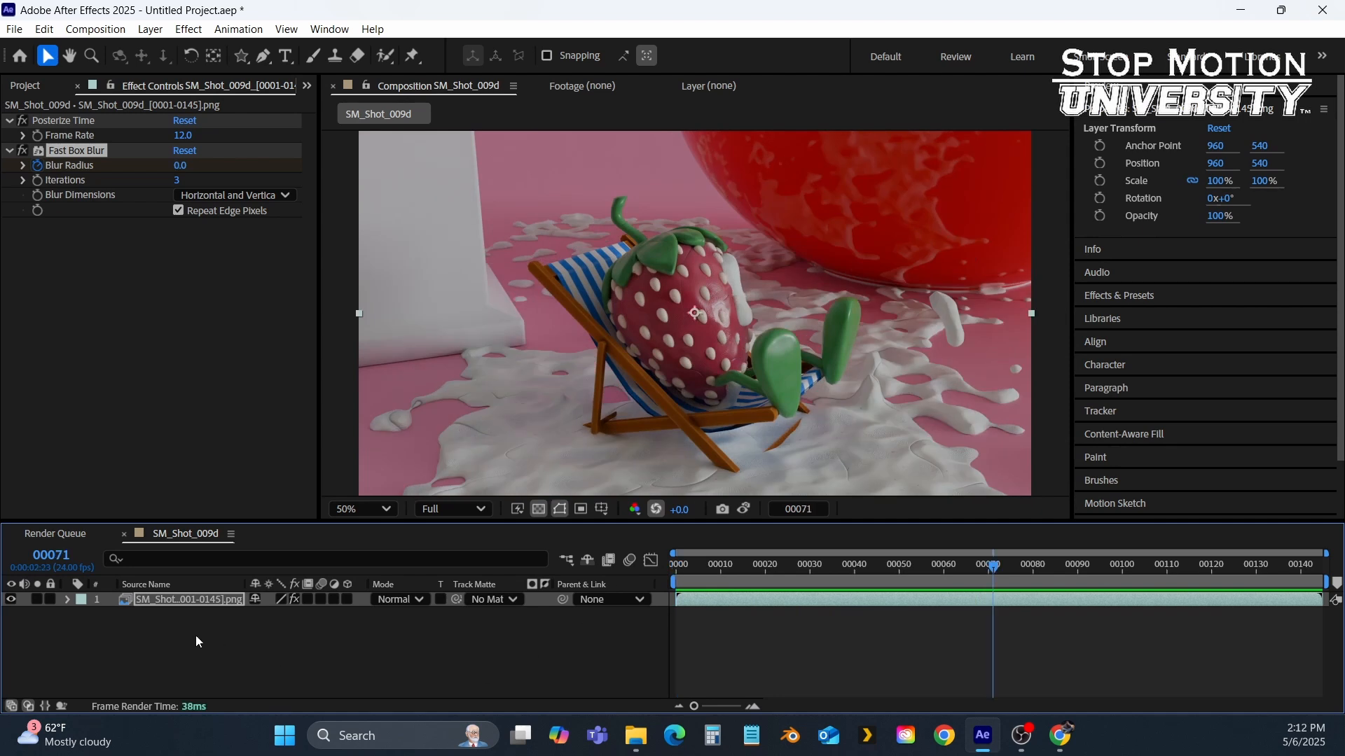
- Expand the layer's Fast Box Blur properties in the timeline to view the Blur Radius keyframes
{"action": "left_click", "coordinate": [66, 600]}
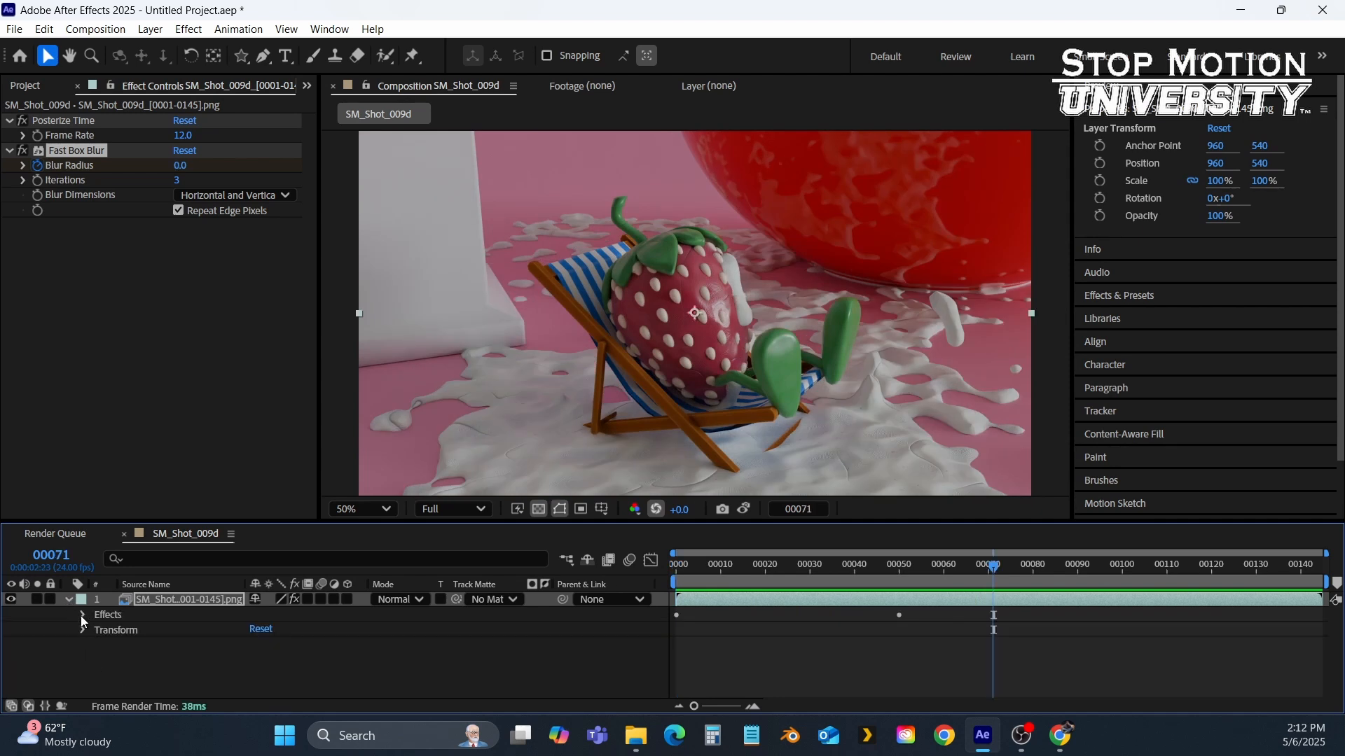
{"action": "left_click", "coordinate": [82, 615]}
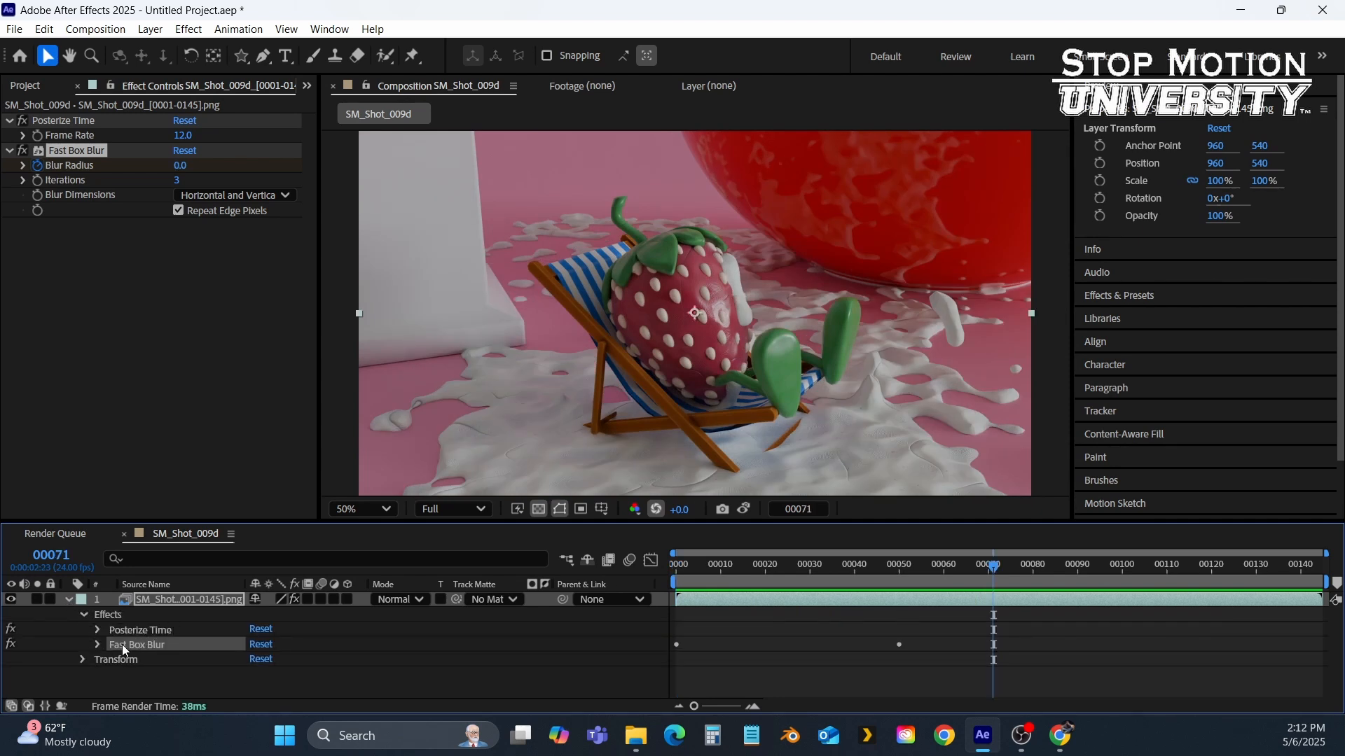
{"action": "left_click", "coordinate": [97, 645]}
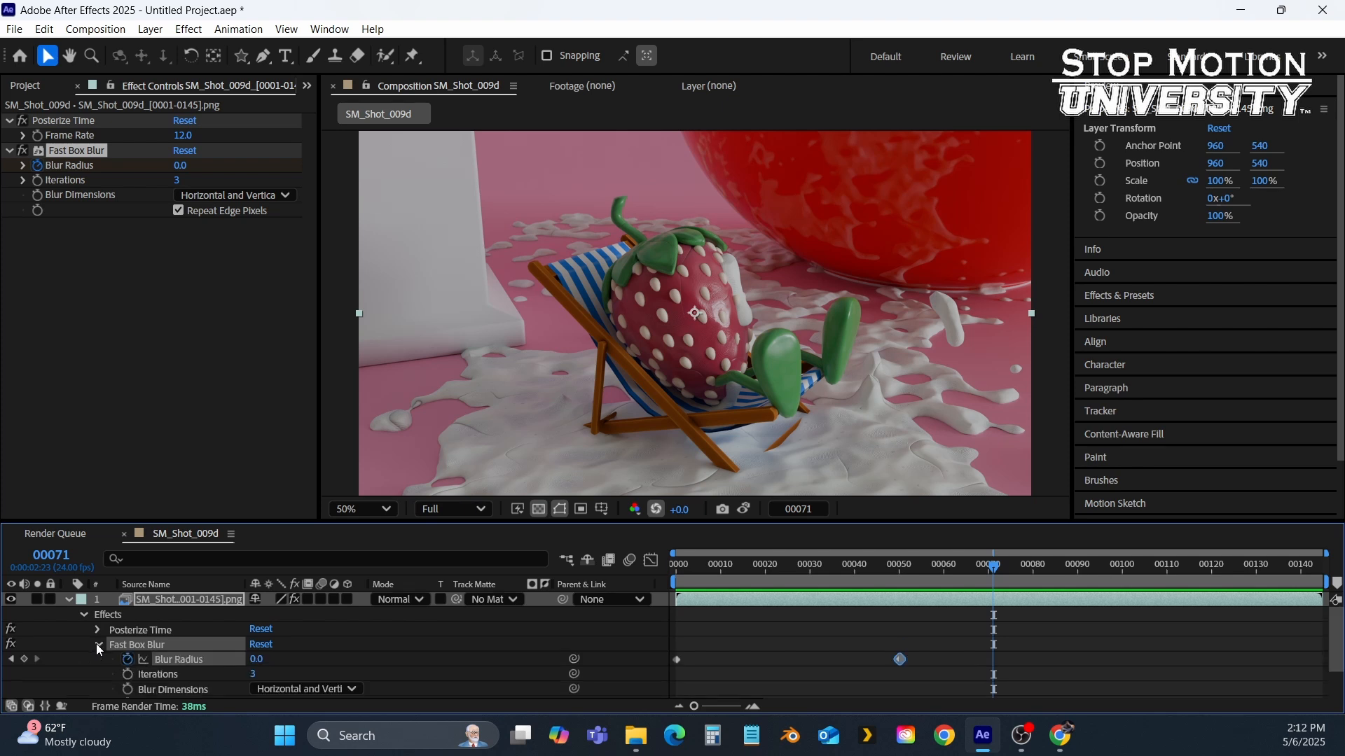
{"action": "left_click", "coordinate": [97, 630]}
{"action": "scroll", "coordinate": [803, 658], "scroll_direction": "down", "scroll_amount": 2}
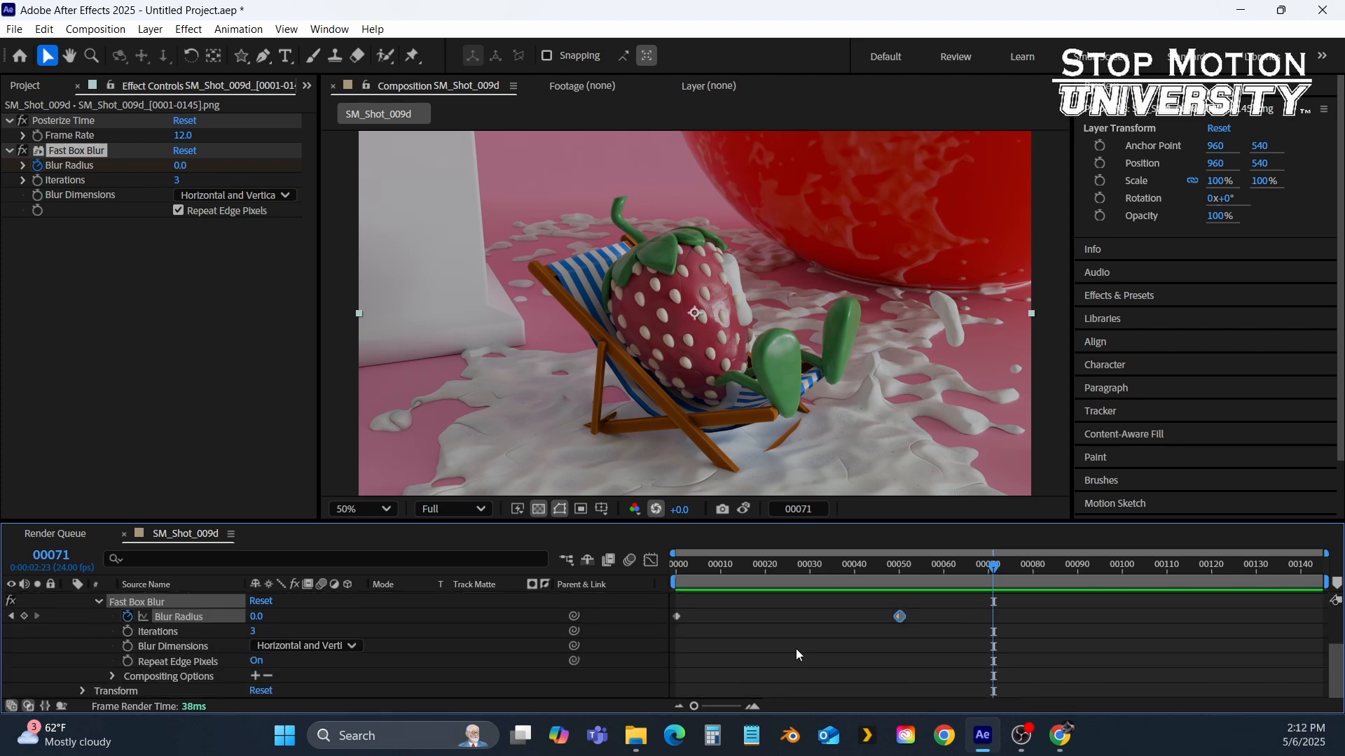
- Collapse the layer's Fast Box Blur, Posterize Time and Effects property groups in the timeline, leaving the layer unselected
{"action": "scroll", "coordinate": [685, 674], "scroll_direction": "up", "scroll_amount": 1}
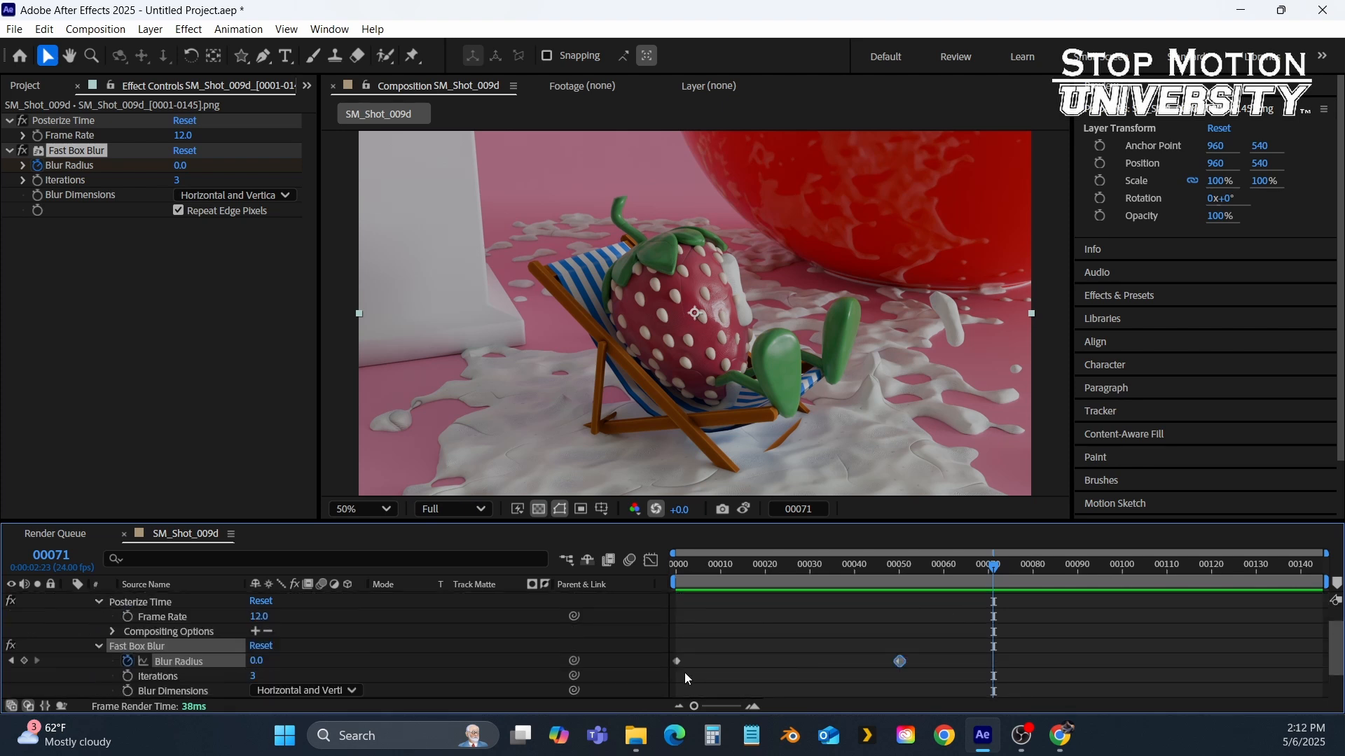
{"action": "left_click", "coordinate": [99, 645]}
{"action": "left_click", "coordinate": [96, 630]}
{"action": "left_click", "coordinate": [82, 615]}
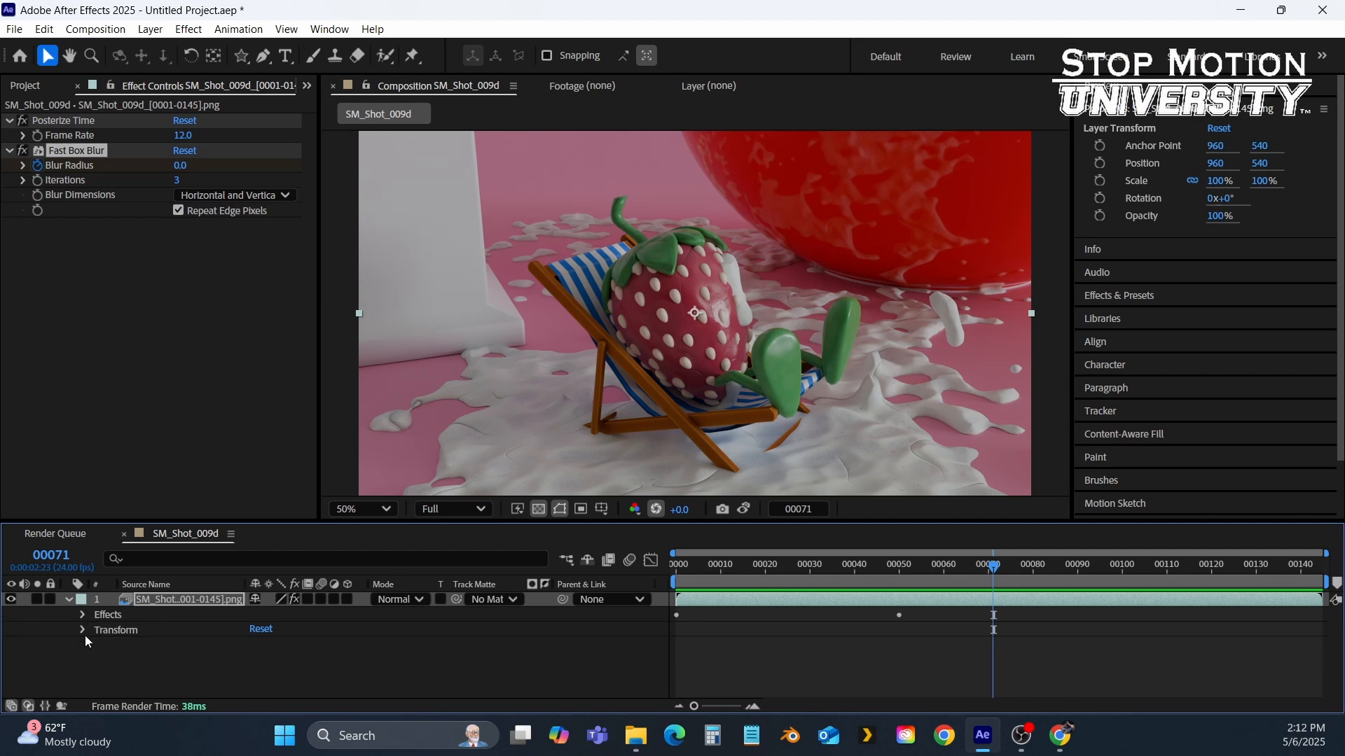
{"action": "left_click", "coordinate": [108, 676]}
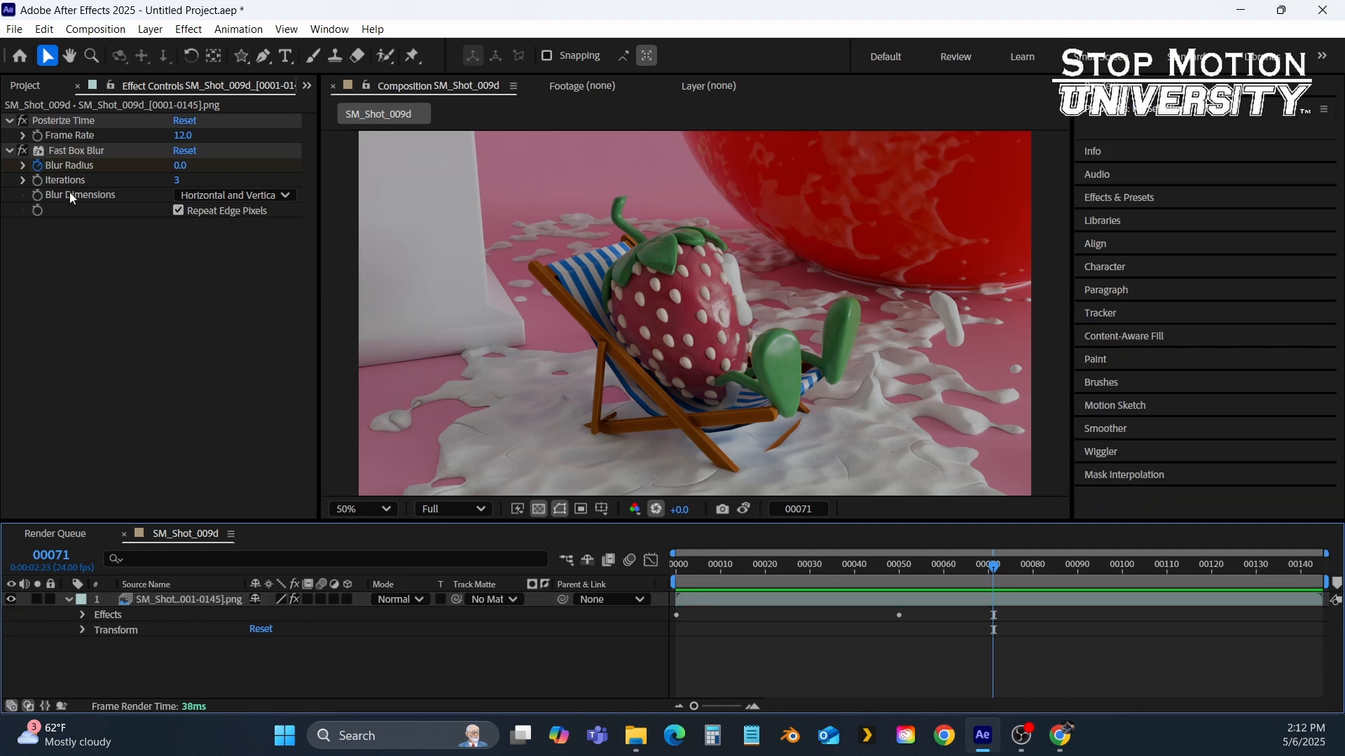
- Add the Hue/Saturation color correction effect to the image sequence layer and enable Colorize
{"action": "left_click", "coordinate": [65, 122]}
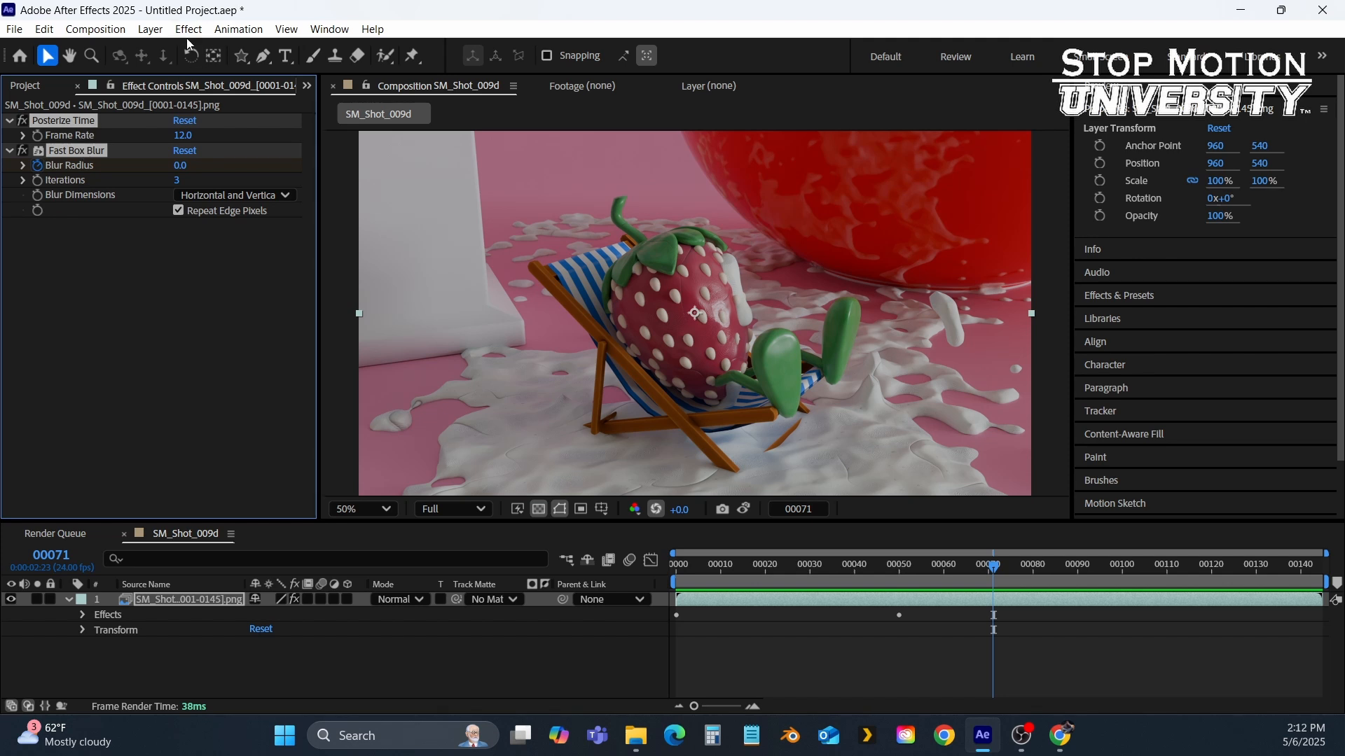
{"action": "left_click", "coordinate": [187, 646]}
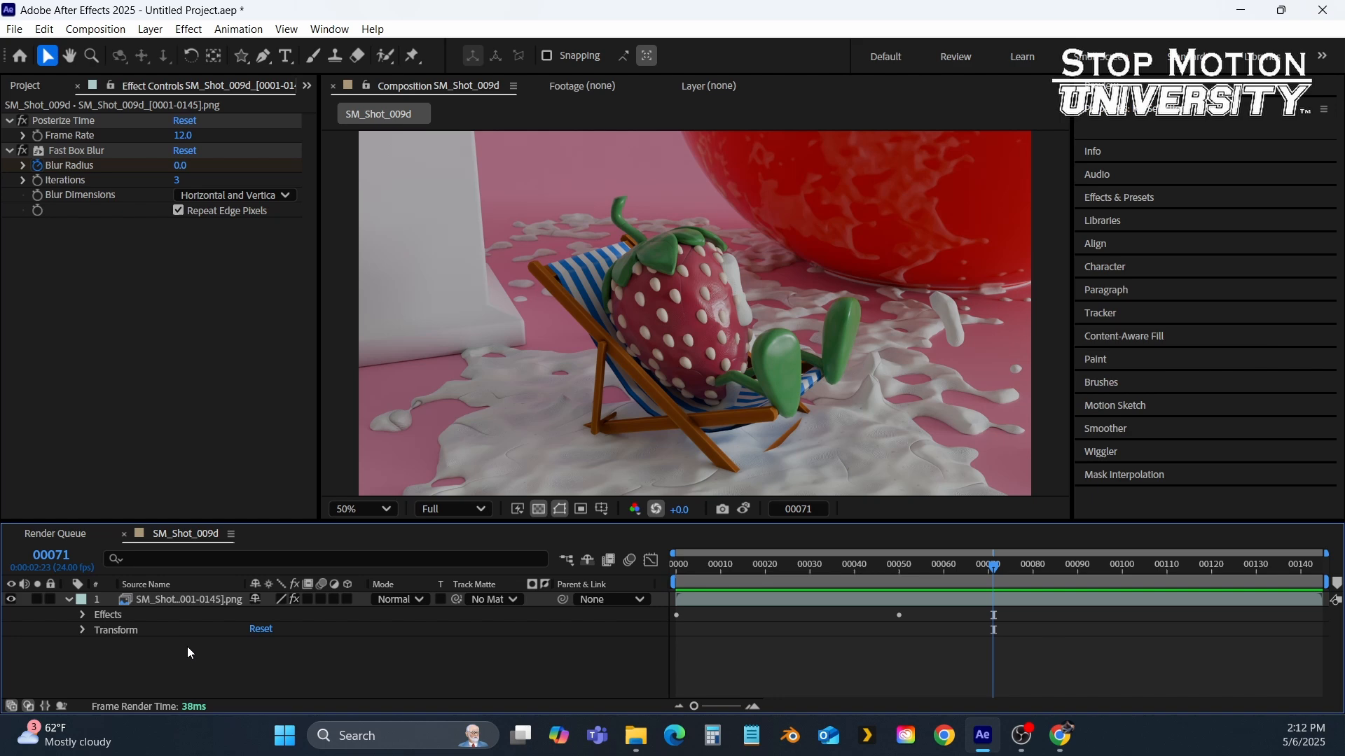
{"action": "left_click", "coordinate": [171, 595]}
{"action": "left_click", "coordinate": [188, 28]}
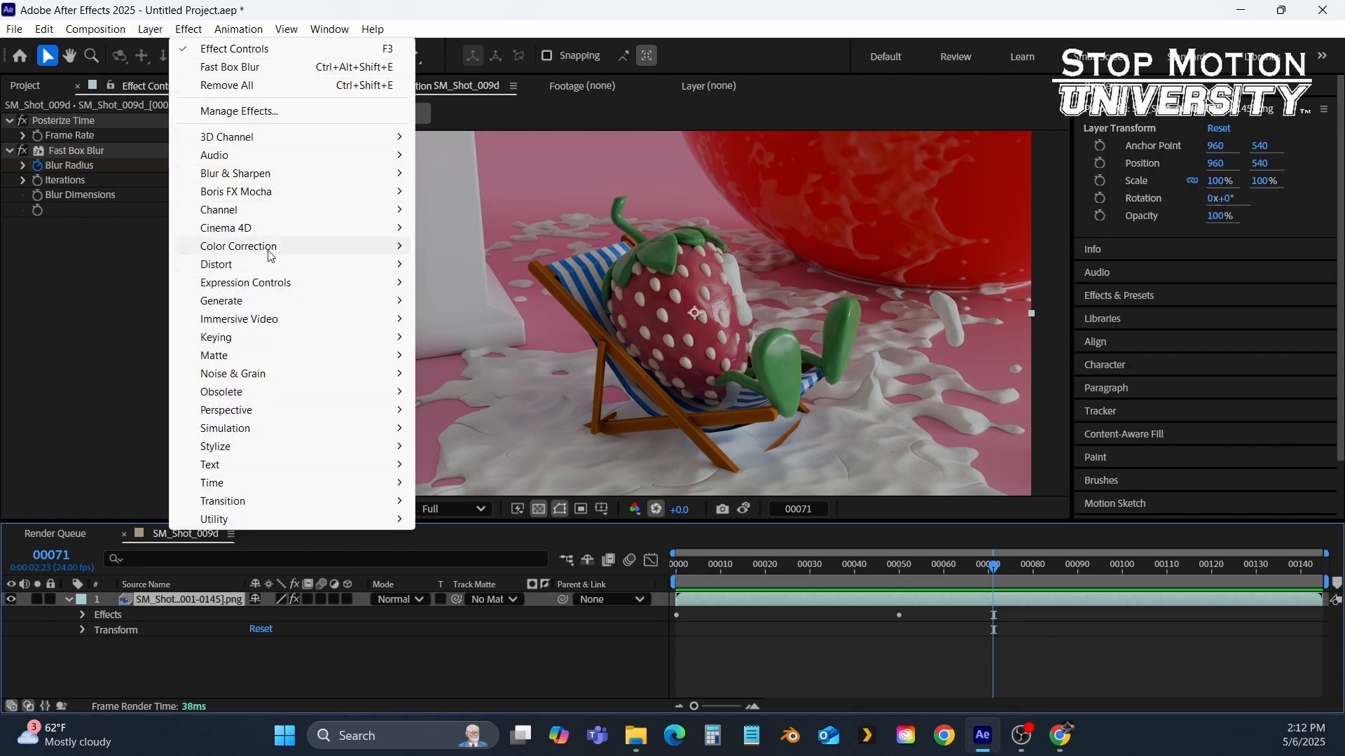
{"action": "mouse_move", "coordinate": [270, 254]}
{"action": "left_click", "coordinate": [519, 434]}
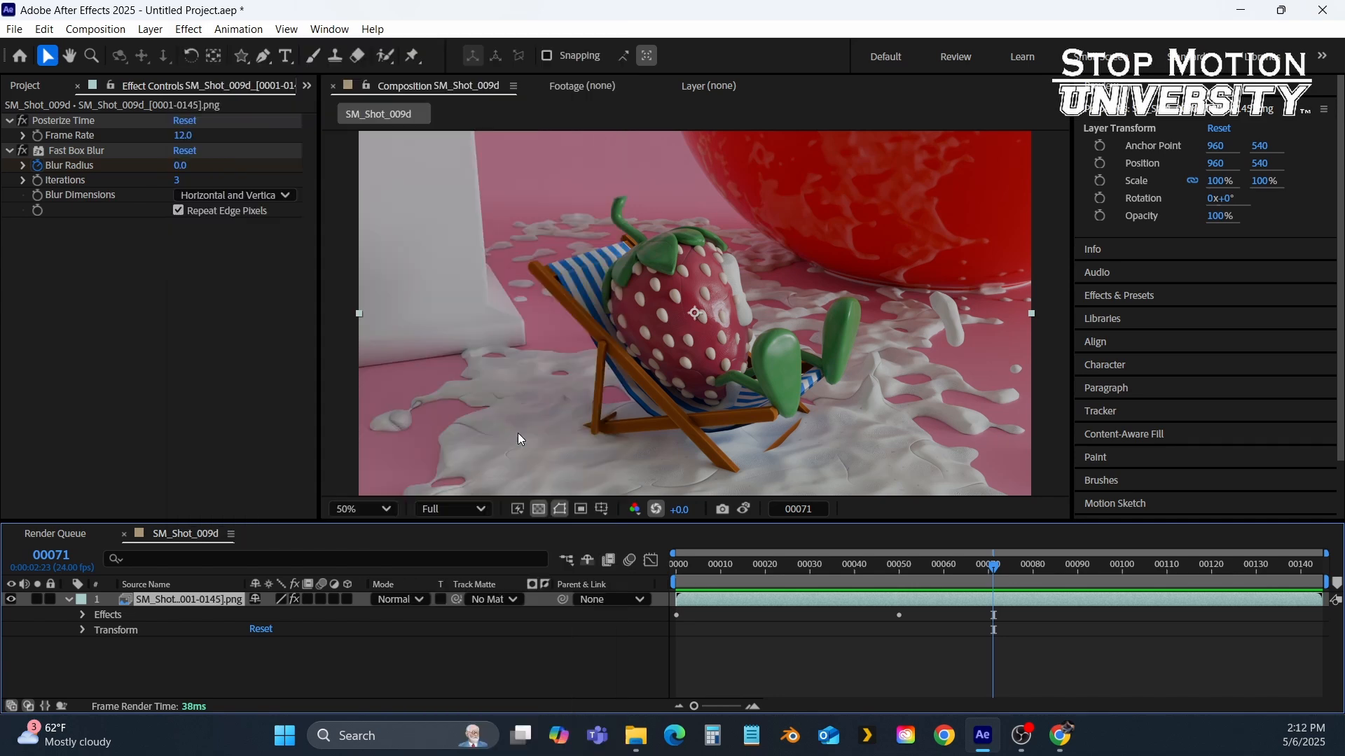
{"action": "left_click", "coordinate": [178, 465]}
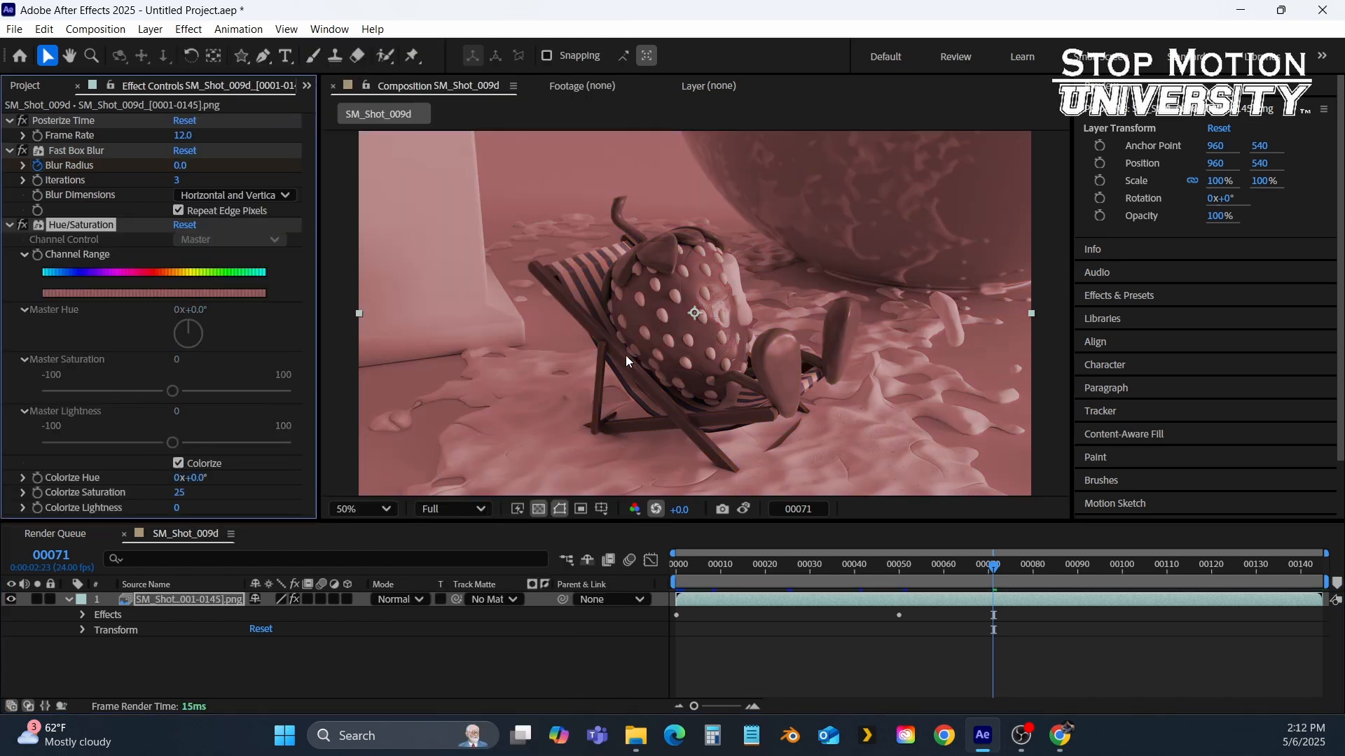
- Return the playhead to frame 0 and select the Posterize Time, Fast Box Blur and Hue/Saturation effects together
{"action": "left_click", "coordinate": [84, 121]}
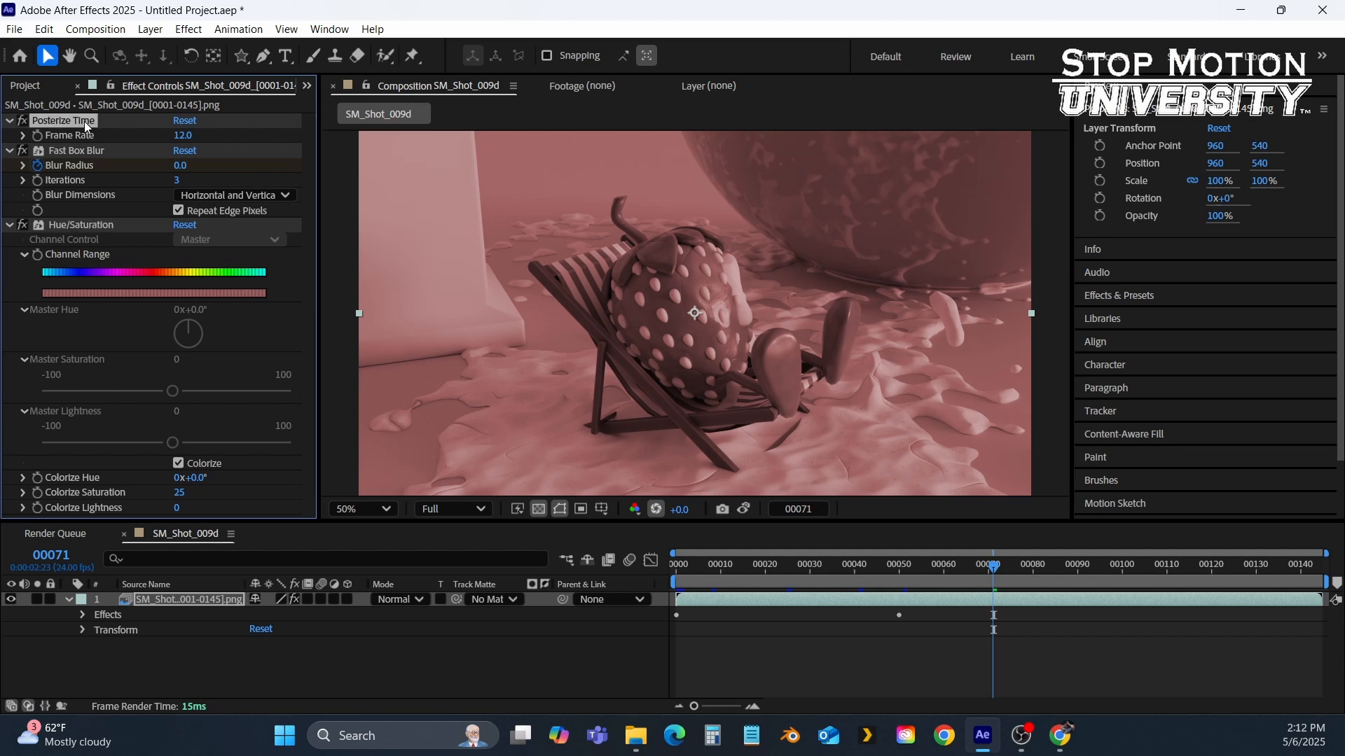
{"action": "left_click_drag", "start_coordinate": [708, 576], "coordinate": [571, 563]}
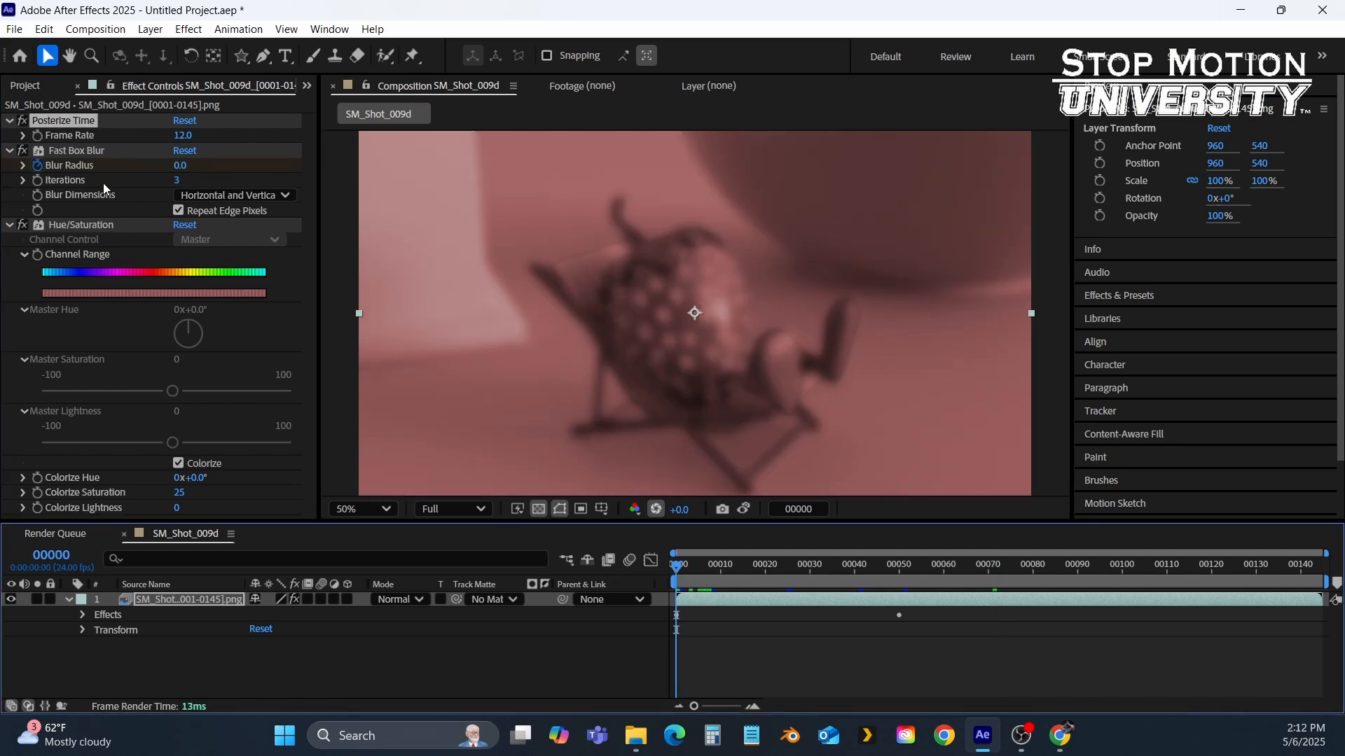
{"action": "left_click", "coordinate": [72, 229], "text": "shift"}
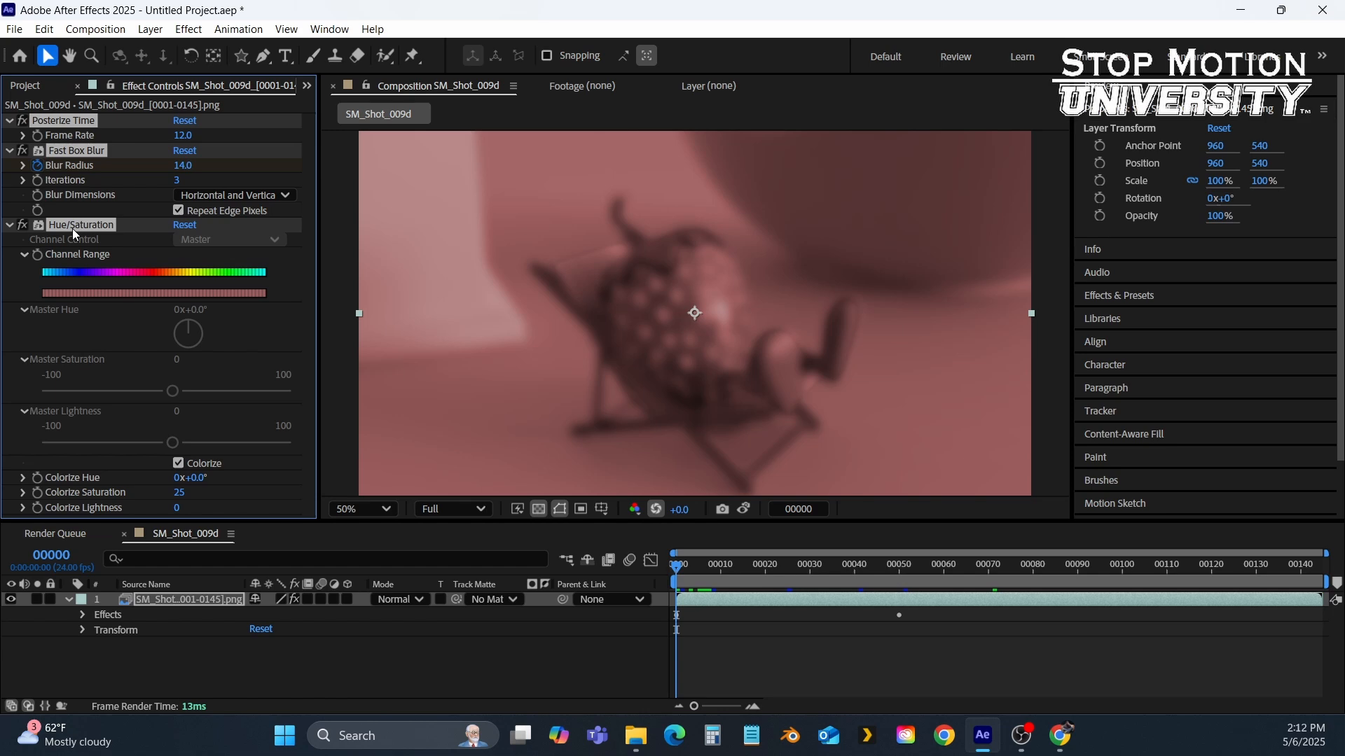
{"action": "left_click", "coordinate": [236, 31]}
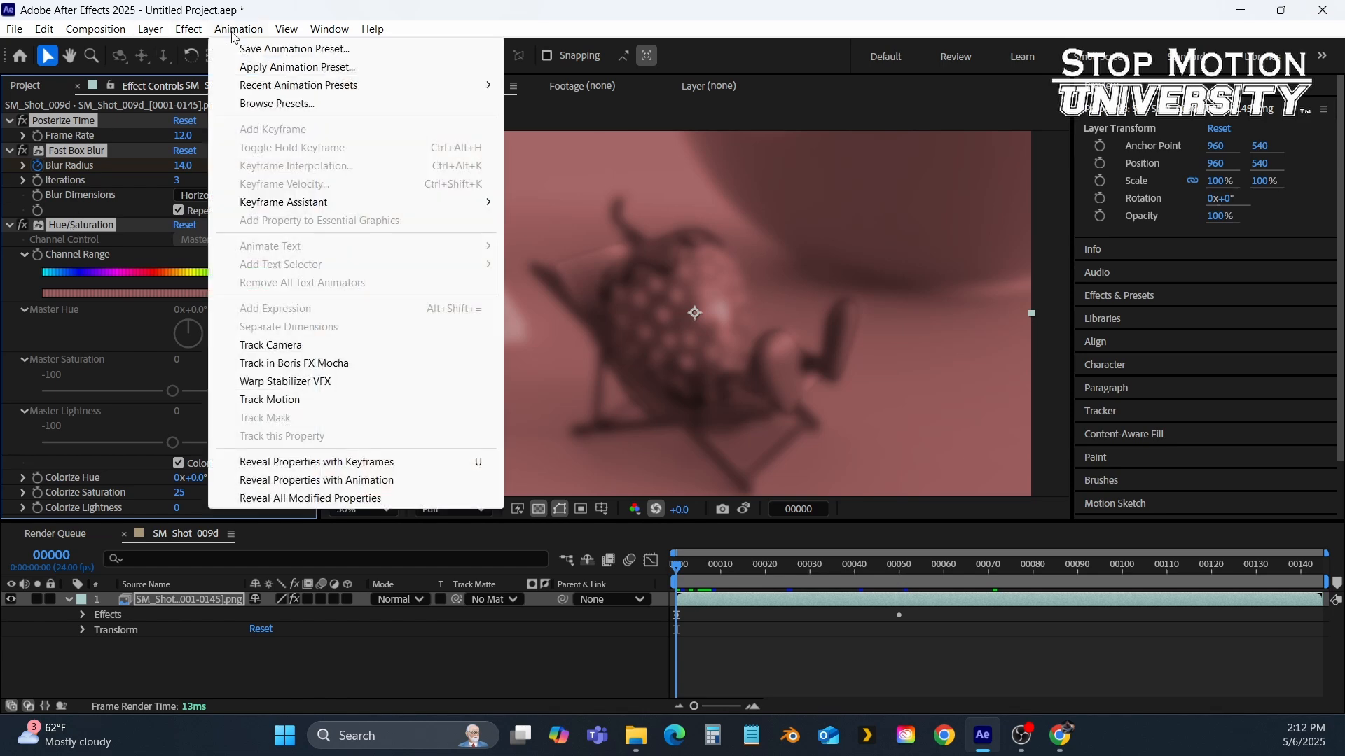
{"action": "left_click", "coordinate": [66, 228]}
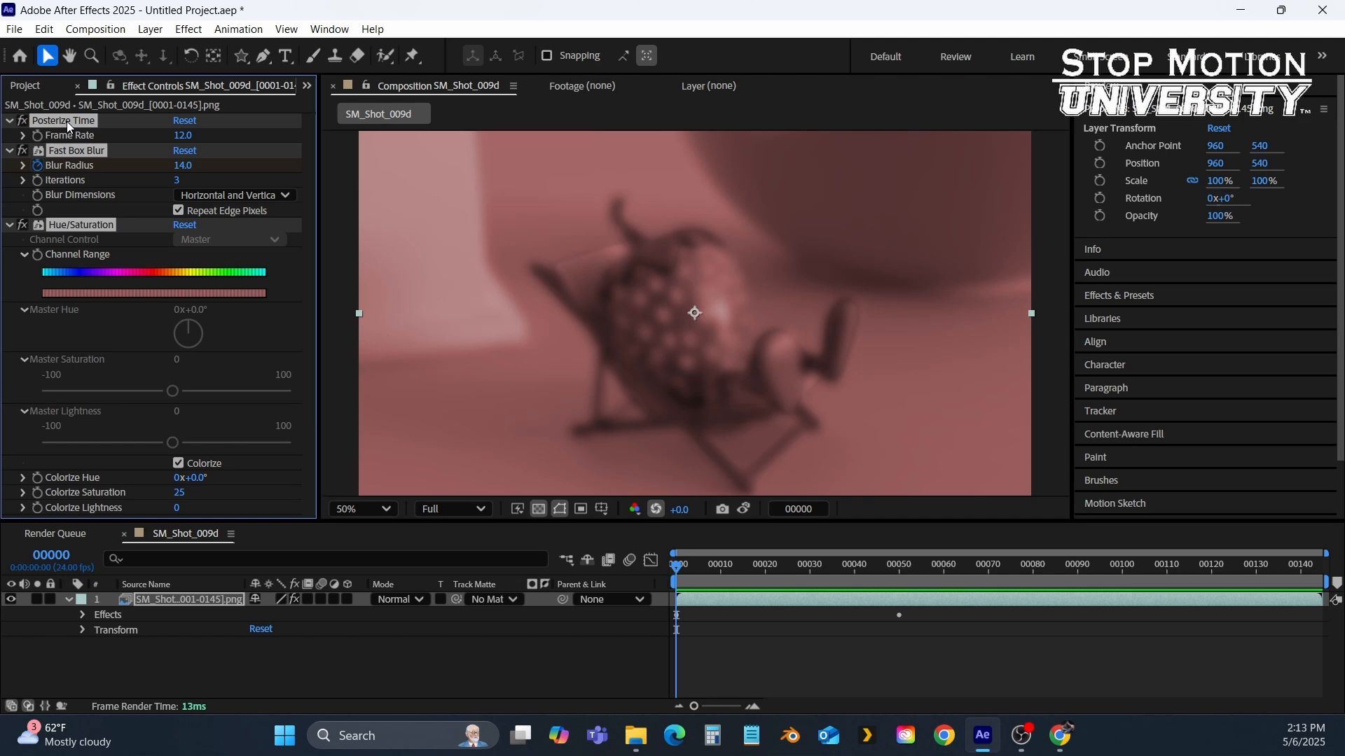
- Save the three selected effects as an animation preset named "Straw_Color and Time 2" in the User Presets folder
{"action": "left_click", "coordinate": [241, 29]}
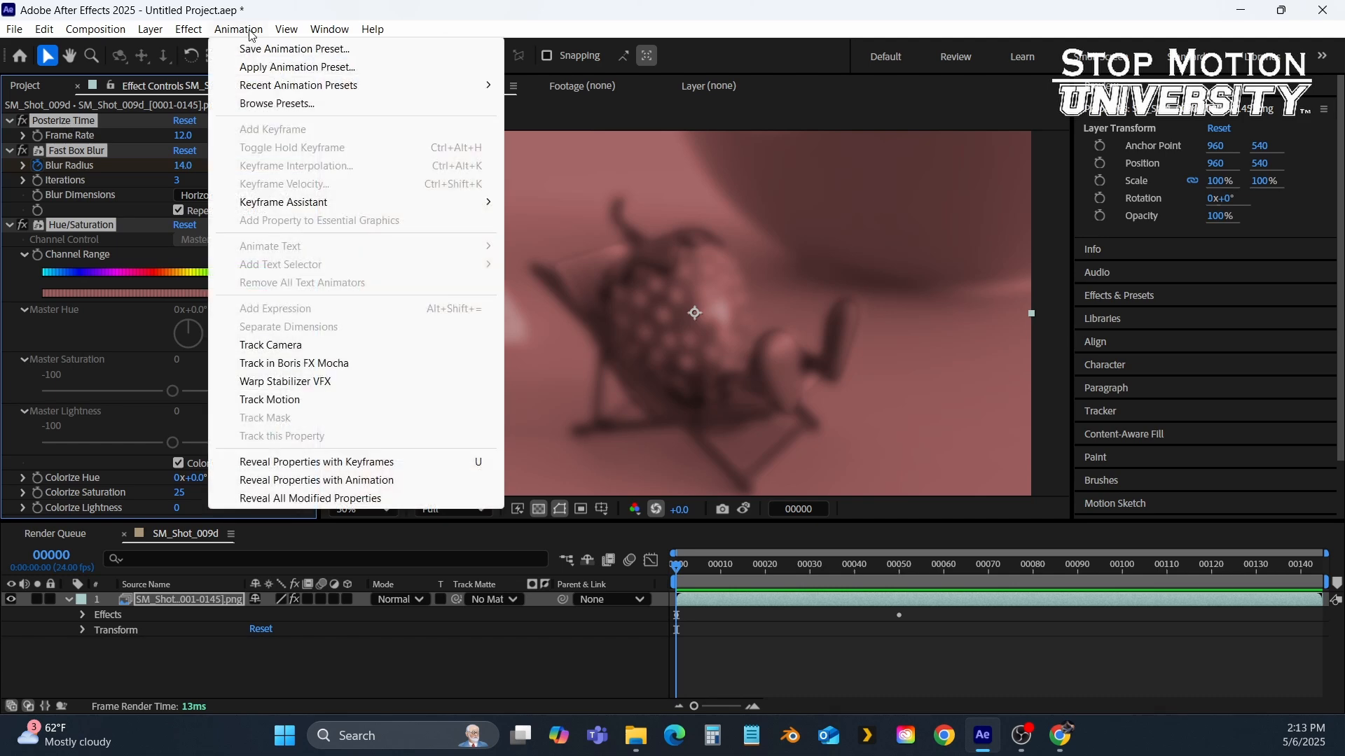
{"action": "left_click", "coordinate": [253, 49]}
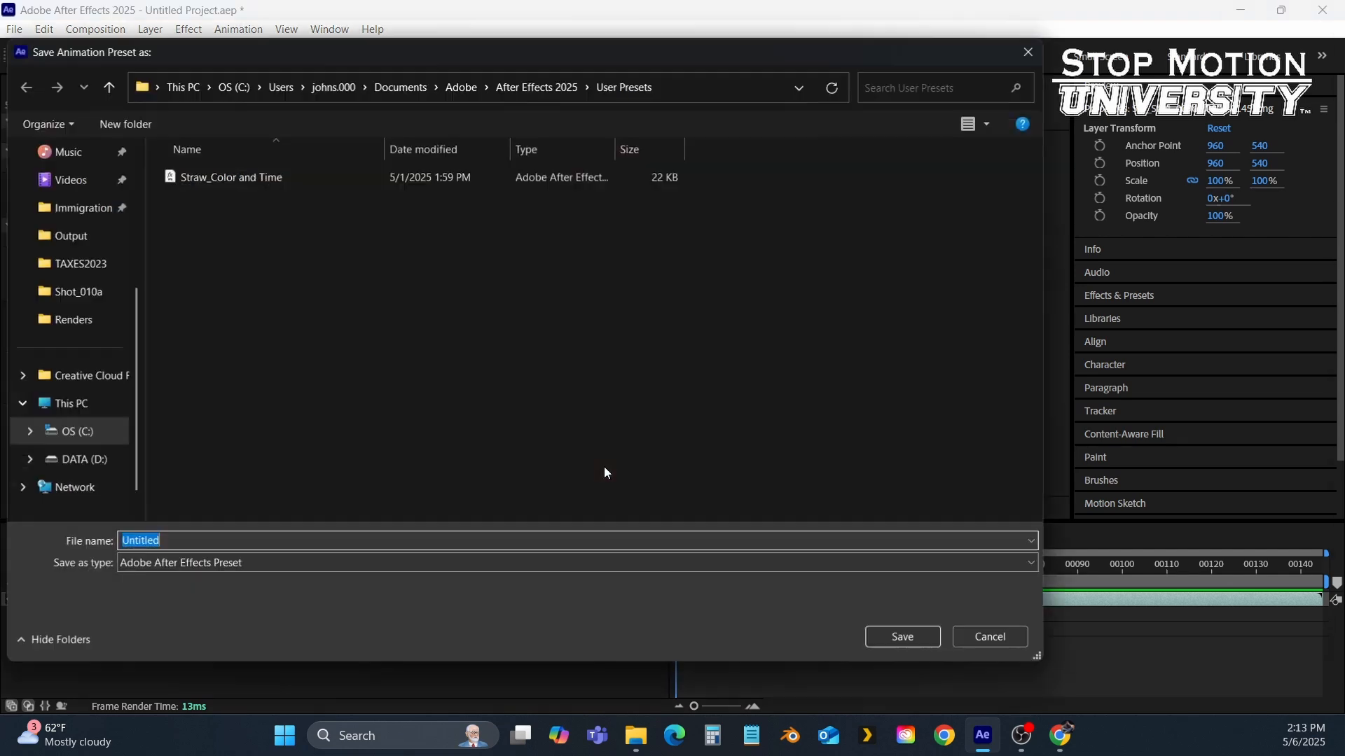
{"action": "left_click", "coordinate": [223, 176]}
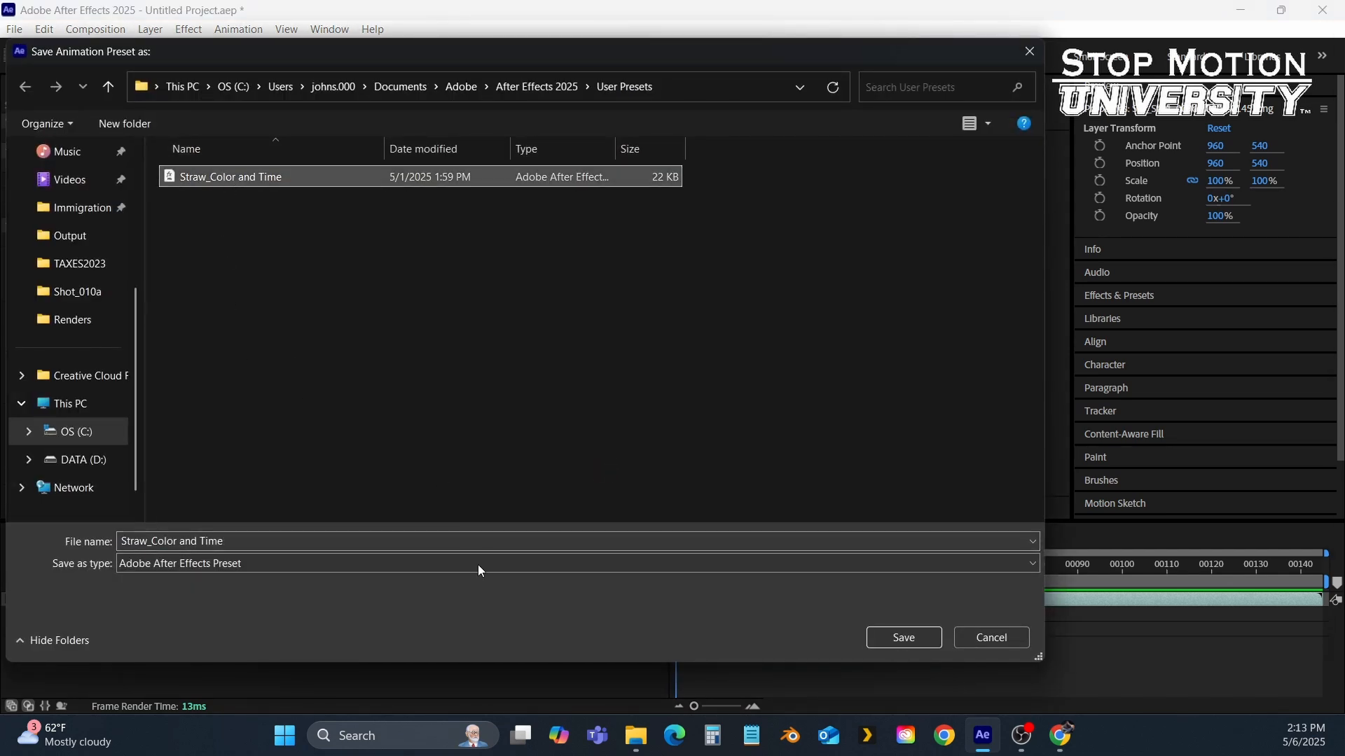
{"action": "left_click", "coordinate": [287, 545]}
{"action": "left_click", "coordinate": [287, 544]}
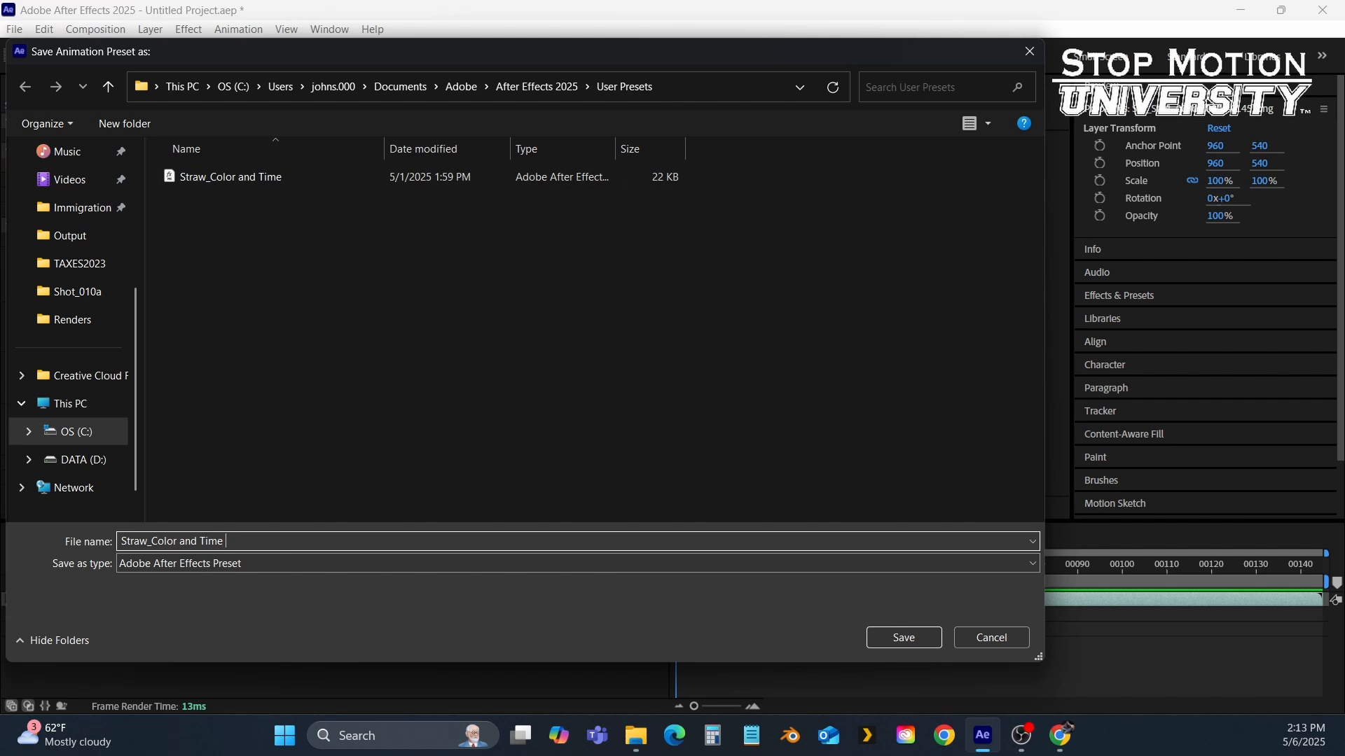
{"action": "type", "text": "2"}
{"action": "key", "text": "Return"}
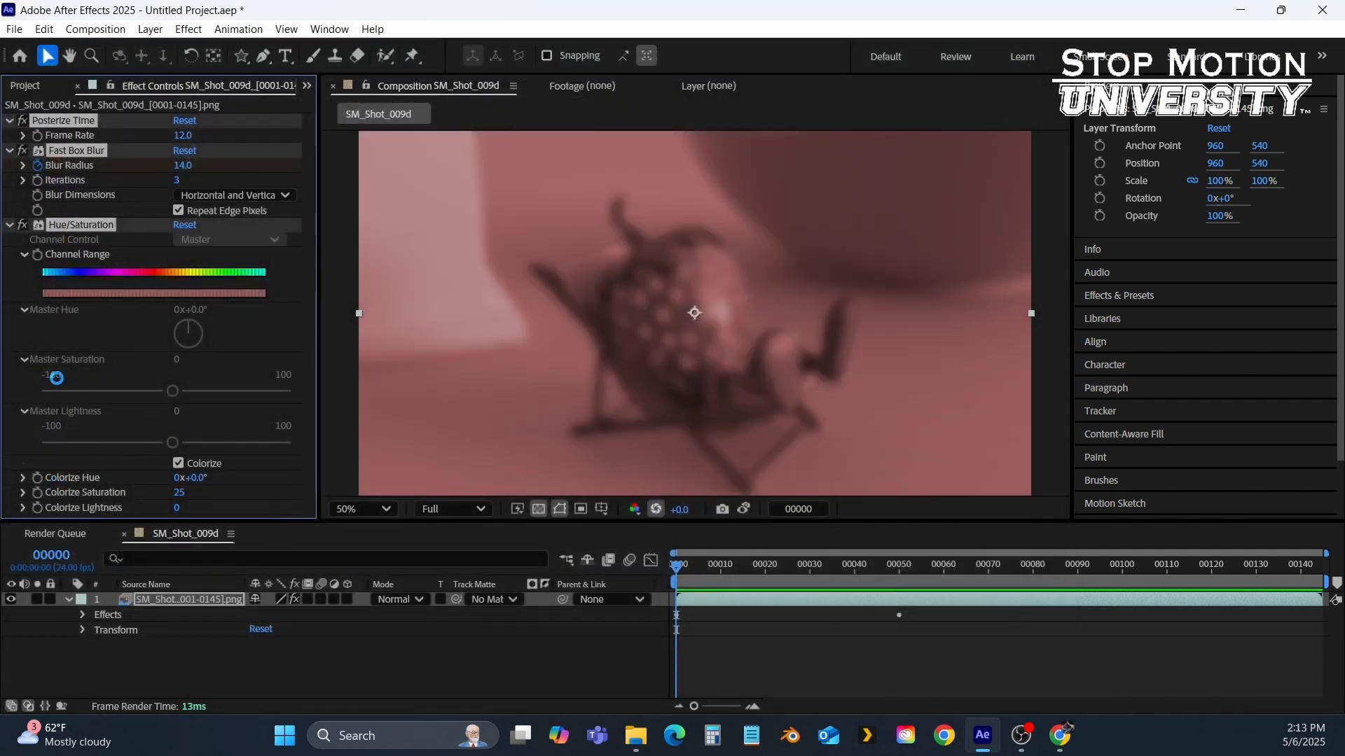
- Delete the Posterize Time, Fast Box Blur and Hue/Saturation effects from the layer
{"action": "left_click", "coordinate": [191, 663]}
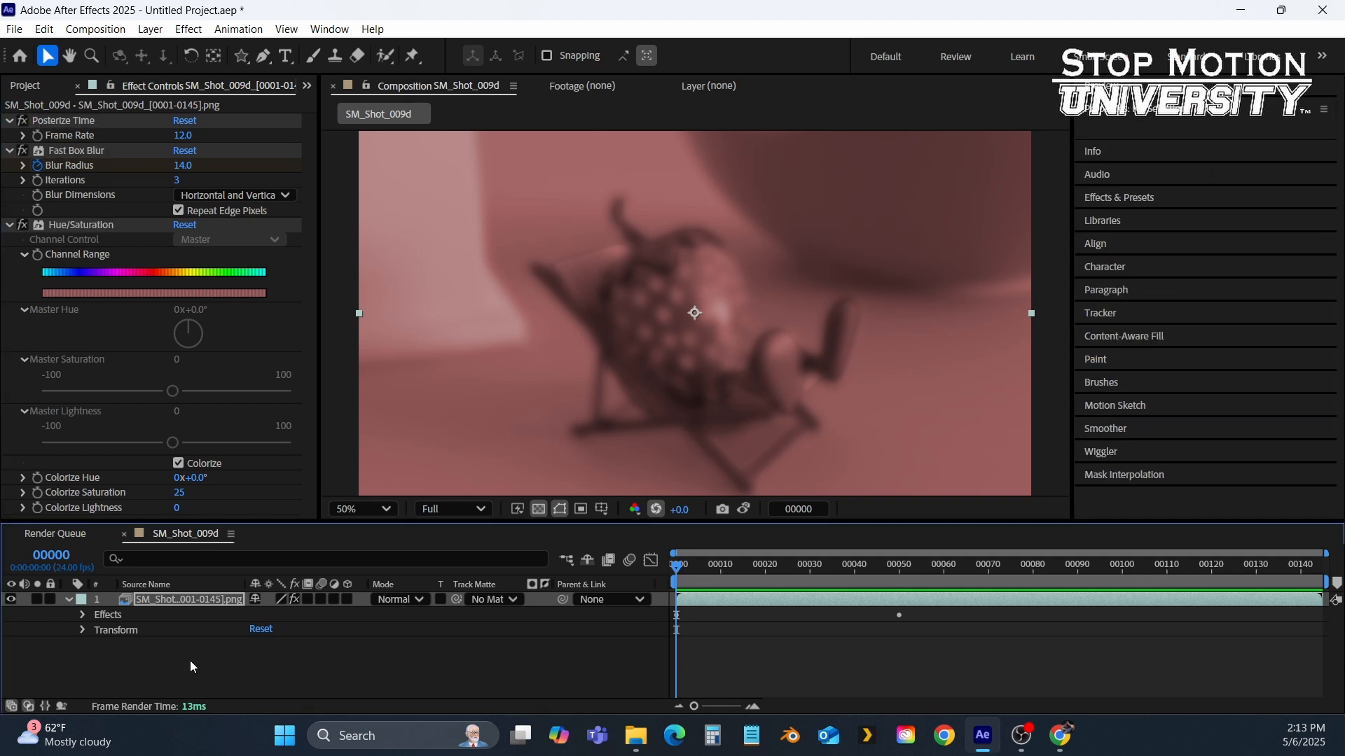
{"action": "left_click", "coordinate": [57, 121]}
{"action": "left_click", "coordinate": [66, 228], "text": "shift"}
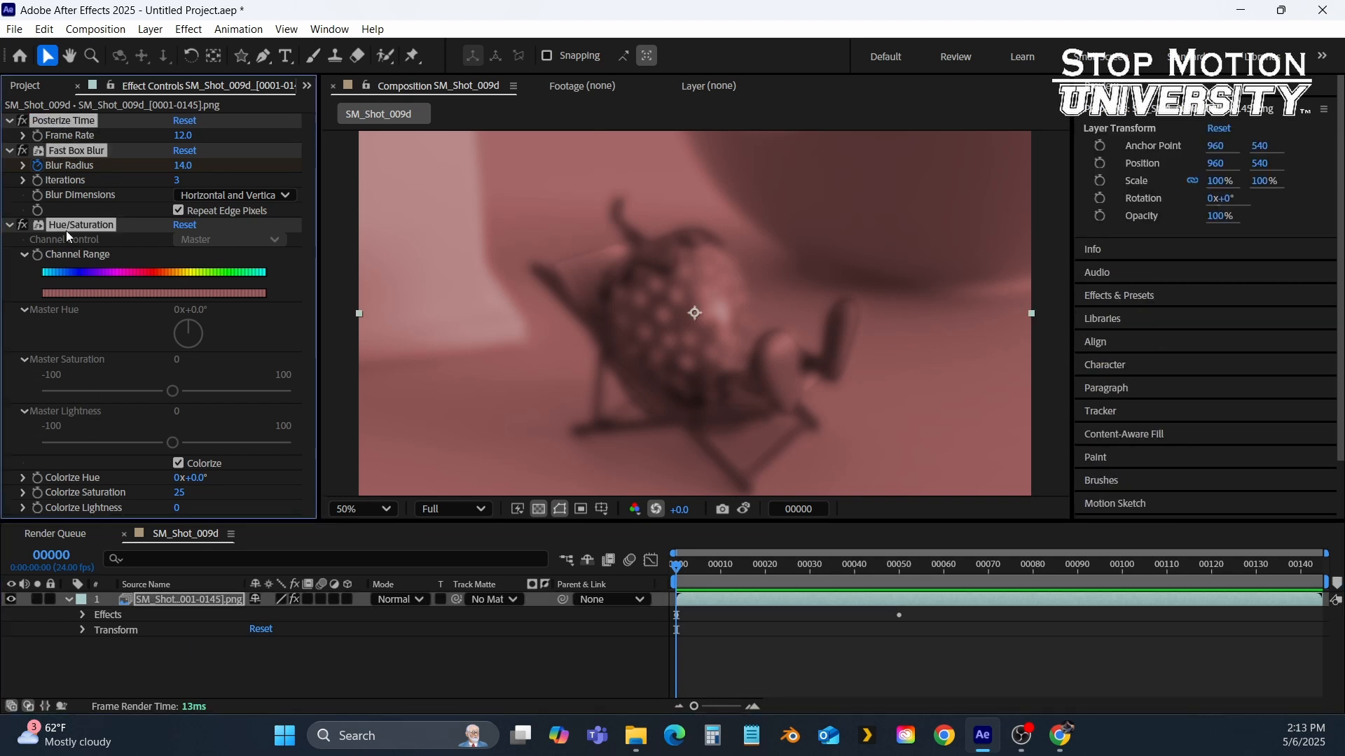
{"action": "key", "text": "Delete"}
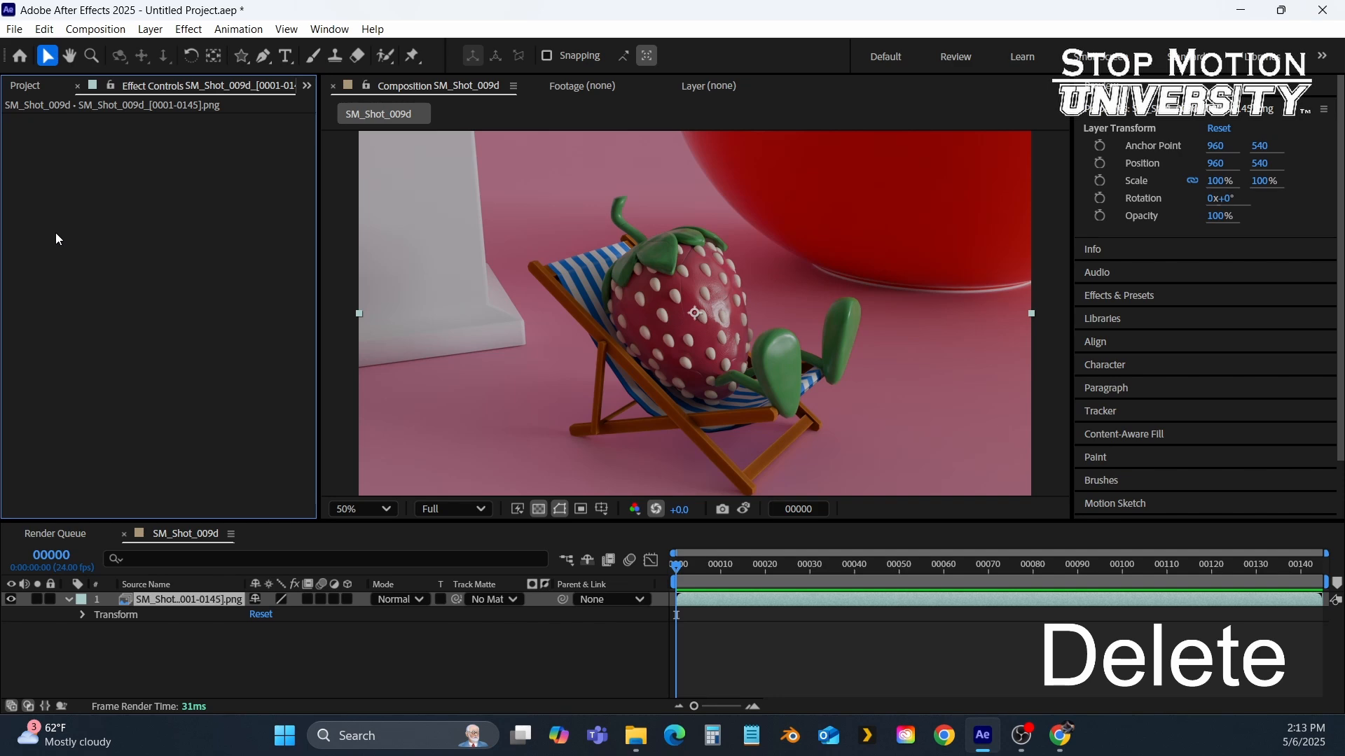
- Apply the newly saved preset to the layer from the recent animation presets, leaving the layer deselected
{"action": "left_click", "coordinate": [234, 31]}
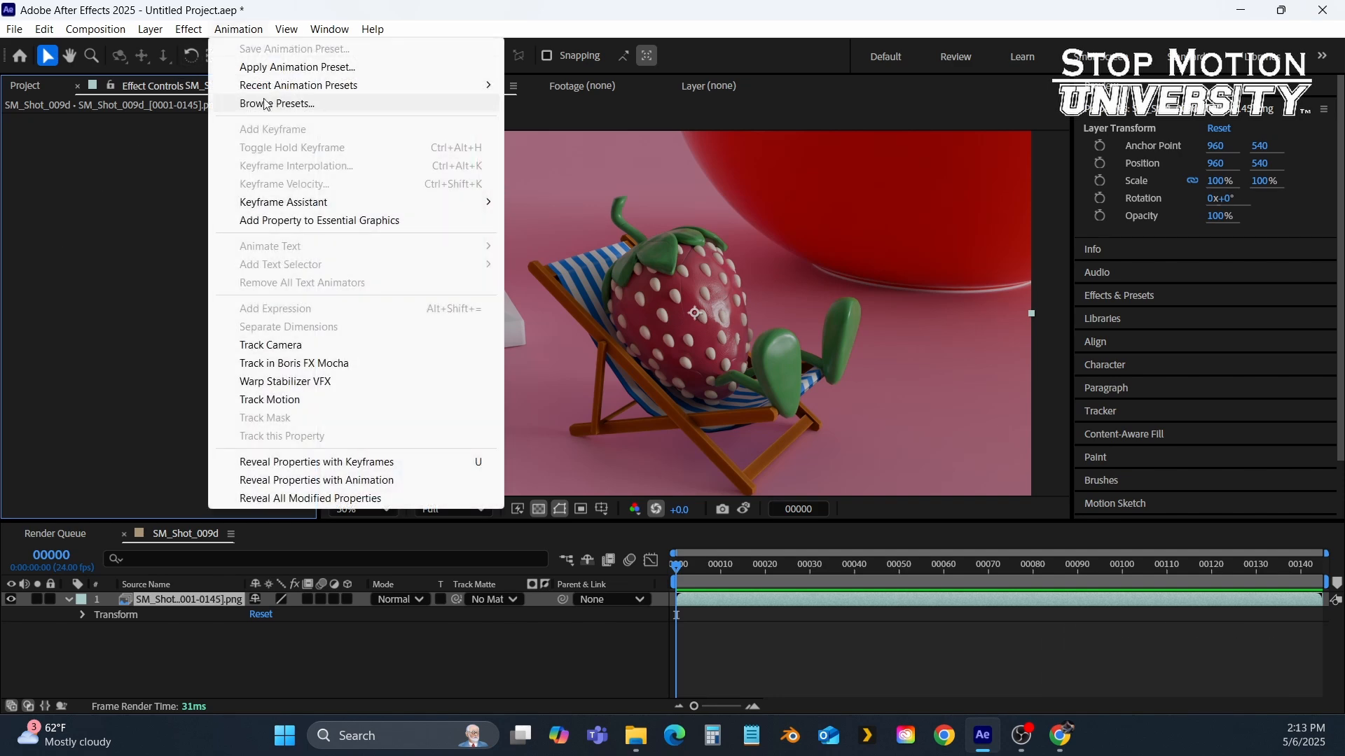
{"action": "mouse_move", "coordinate": [428, 86]}
{"action": "left_click", "coordinate": [627, 85]}
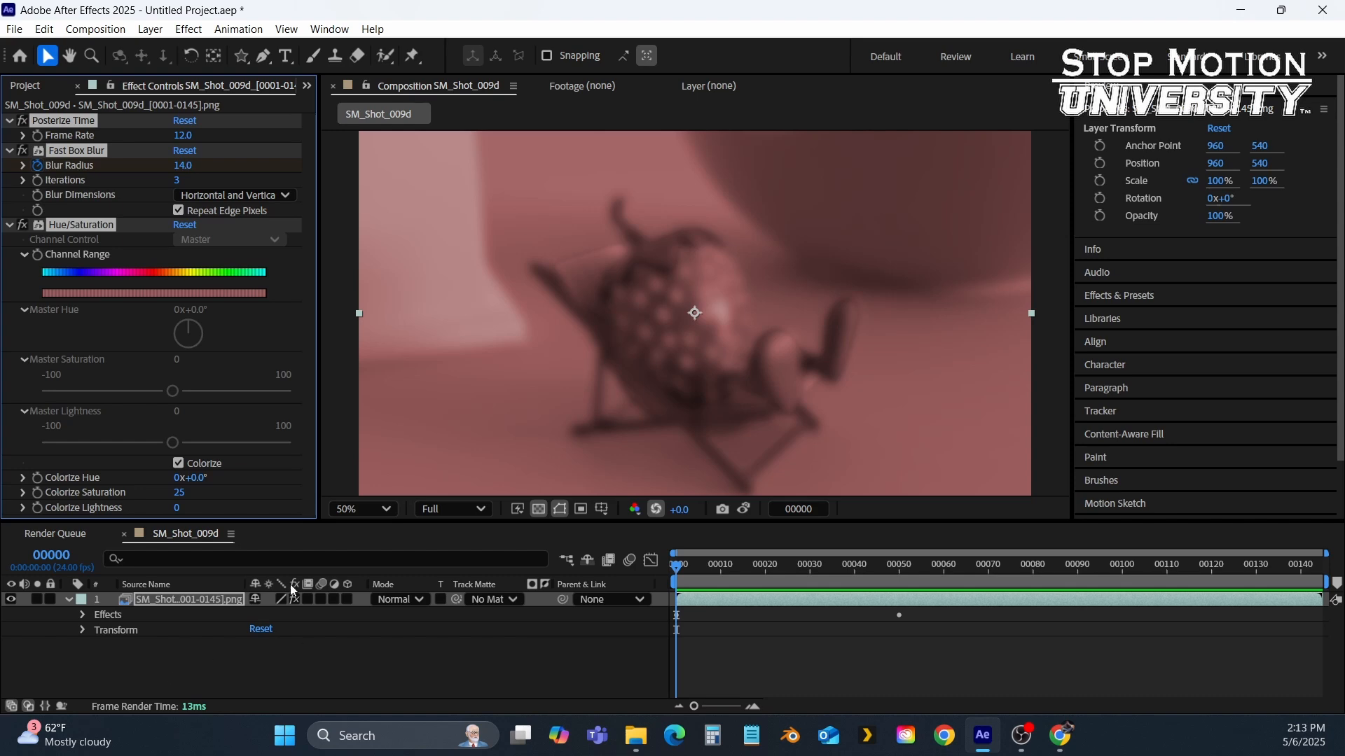
{"action": "left_click", "coordinate": [819, 564]}
{"action": "left_click_drag", "start_coordinate": [838, 568], "coordinate": [373, 666]}
{"action": "left_click", "coordinate": [369, 666]}
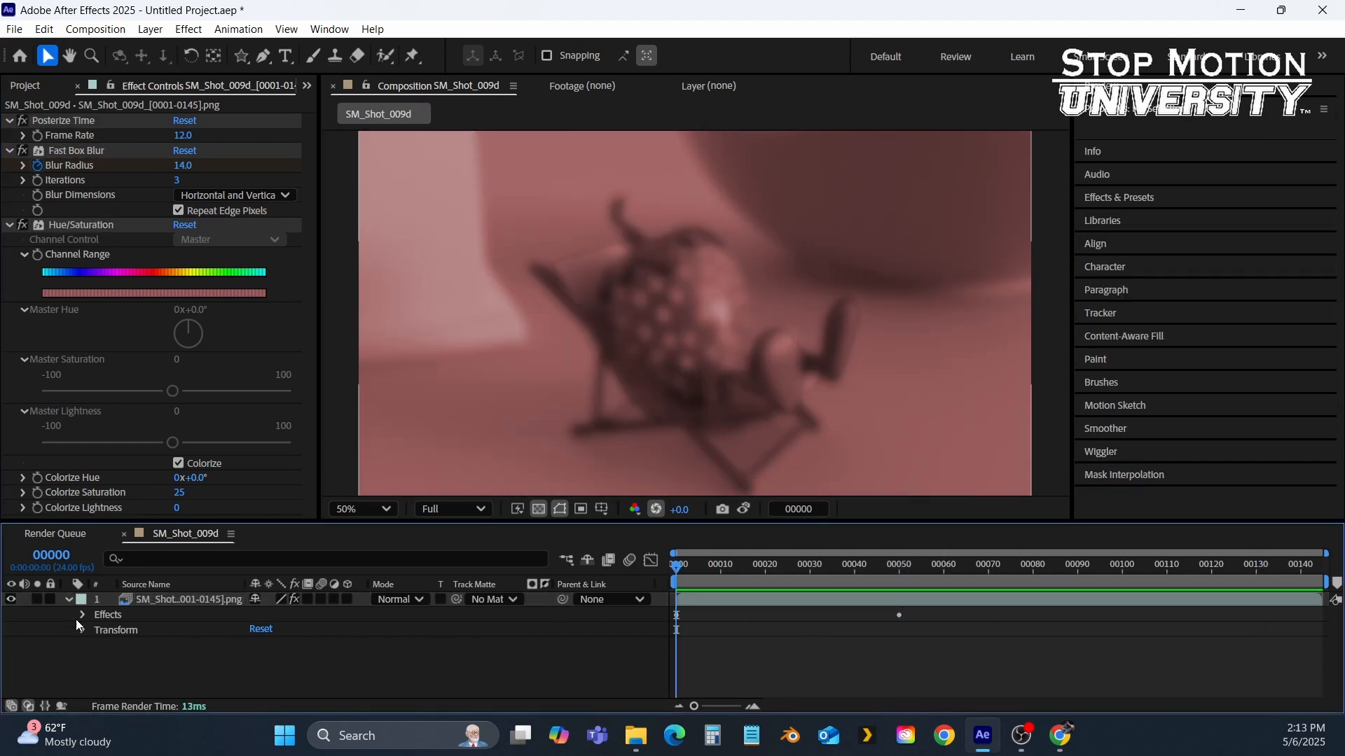
- Check the layer's Effects group in the timeline and collapse all of the layer's properties
{"action": "left_click", "coordinate": [83, 615]}
{"action": "left_click", "coordinate": [84, 614]}
{"action": "left_click", "coordinate": [69, 600]}
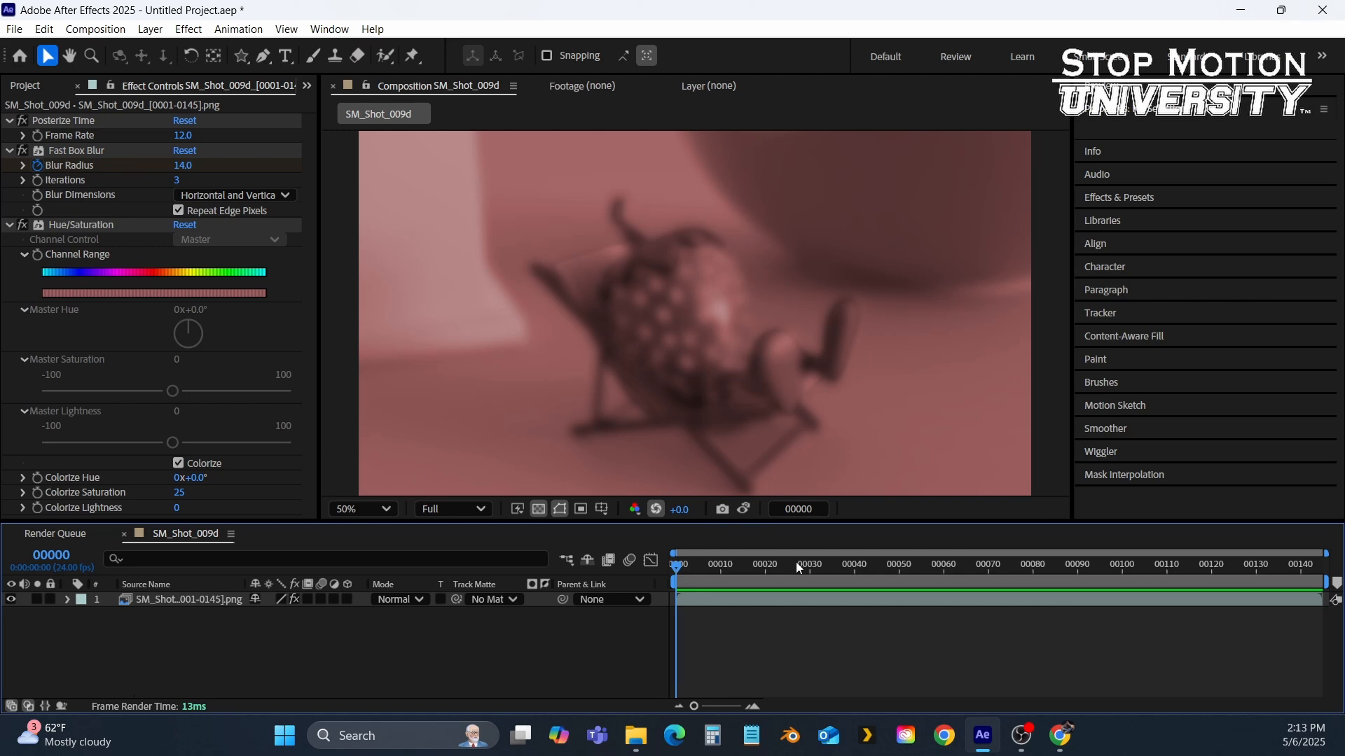
- Scrub to frame 14 and turn off the Posterize Time, Fast Box Blur and Hue/Saturation effects
{"action": "left_click_drag", "start_coordinate": [795, 562], "coordinate": [738, 581]}
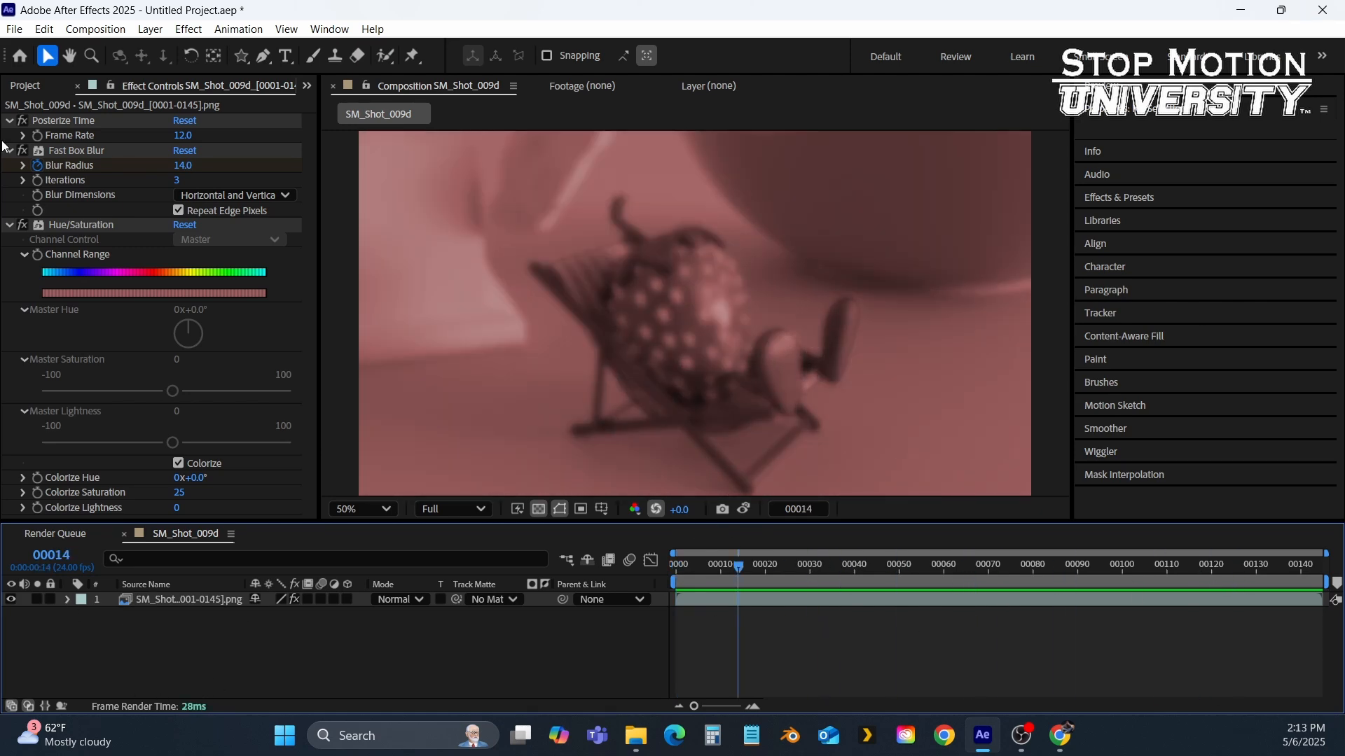
{"action": "left_click", "coordinate": [22, 120]}
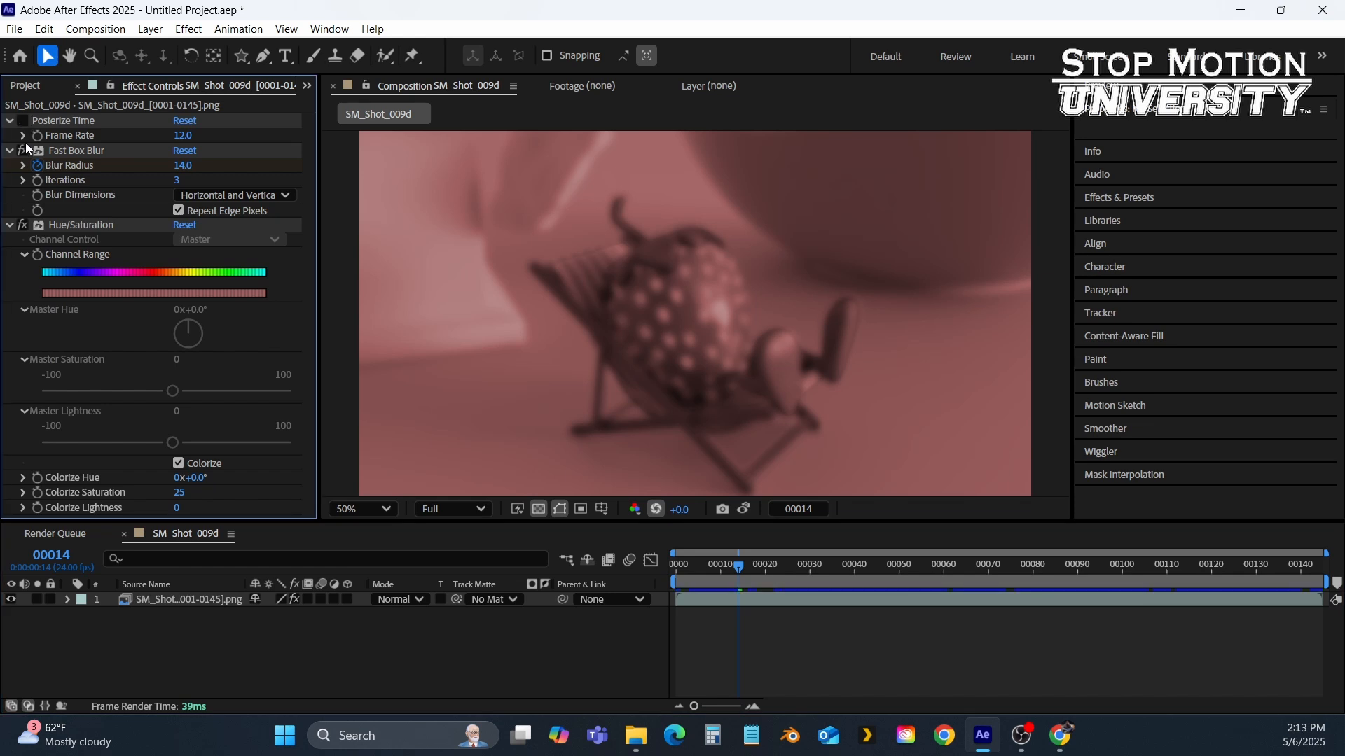
{"action": "left_click", "coordinate": [22, 151]}
{"action": "left_click", "coordinate": [23, 224]}
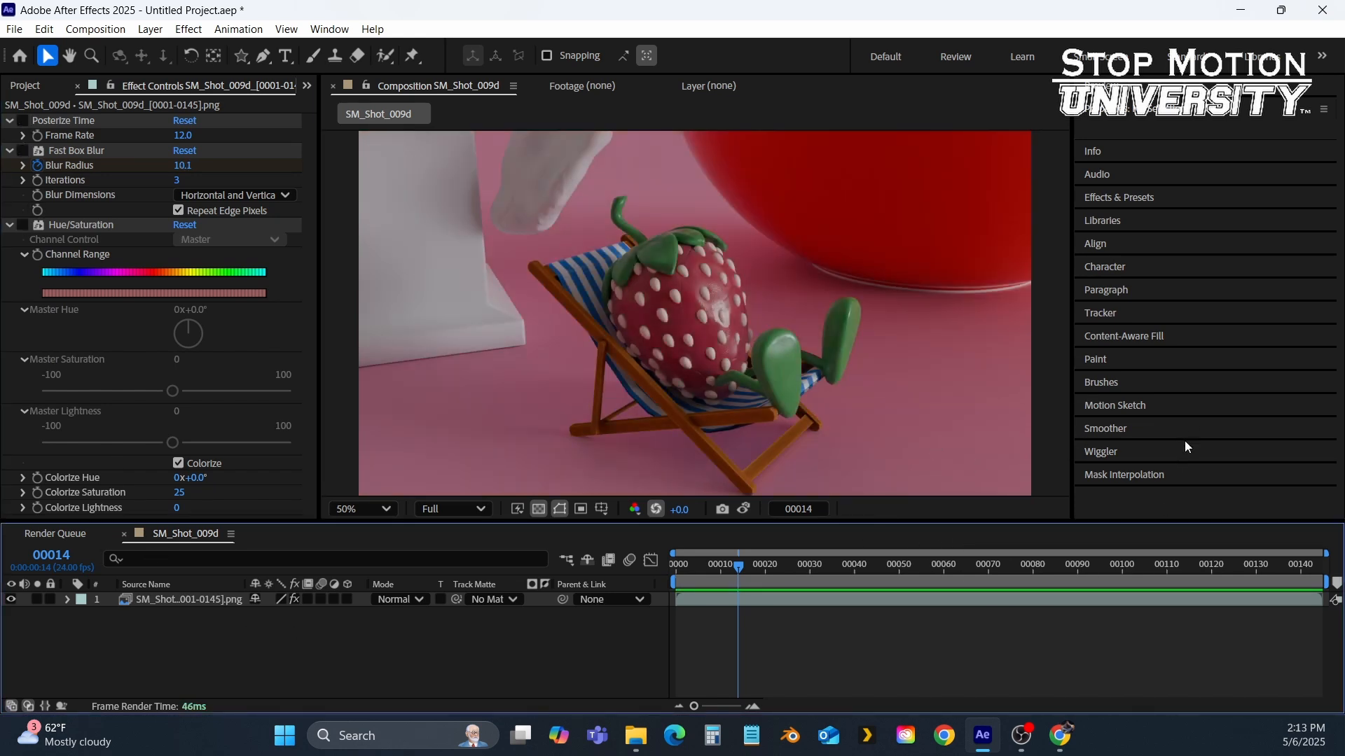
- Select the image sequence layer and search Effects & Presets for "wiggle"
{"action": "left_click", "coordinate": [1120, 198]}
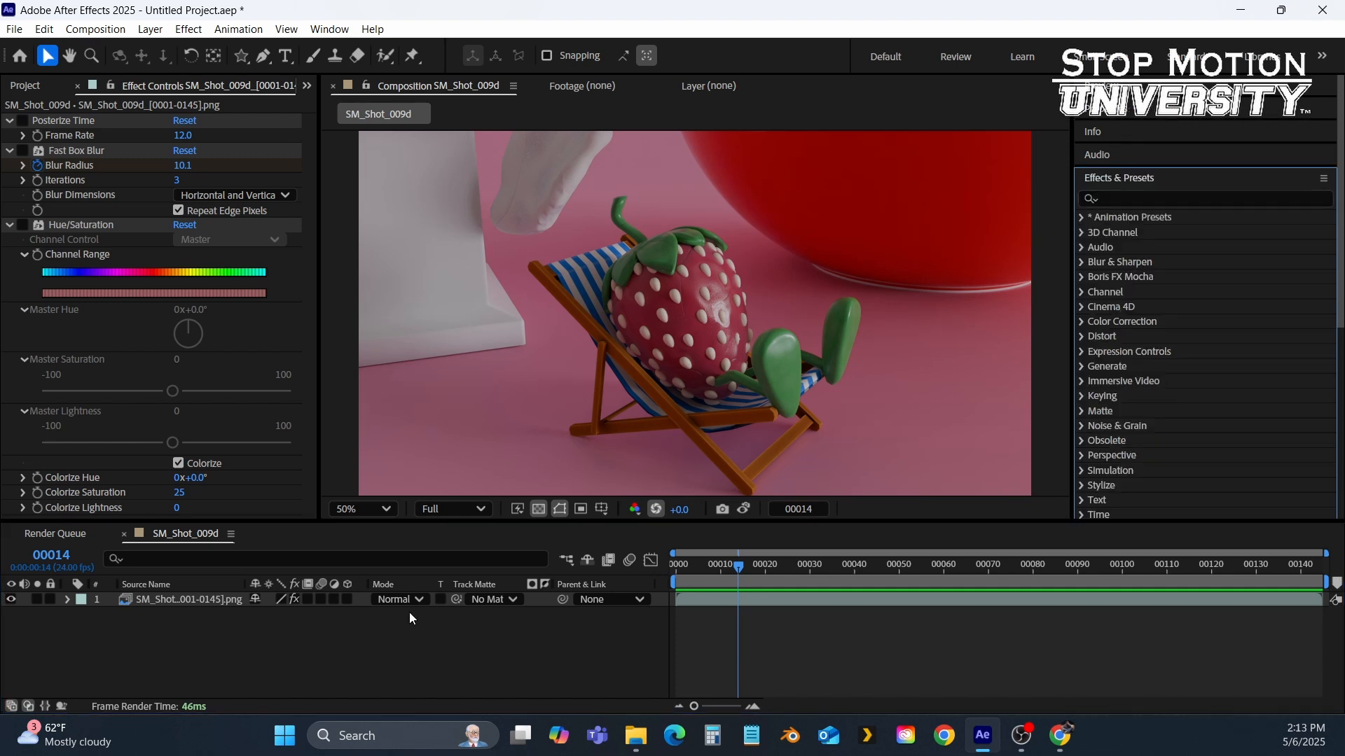
{"action": "left_click", "coordinate": [185, 599]}
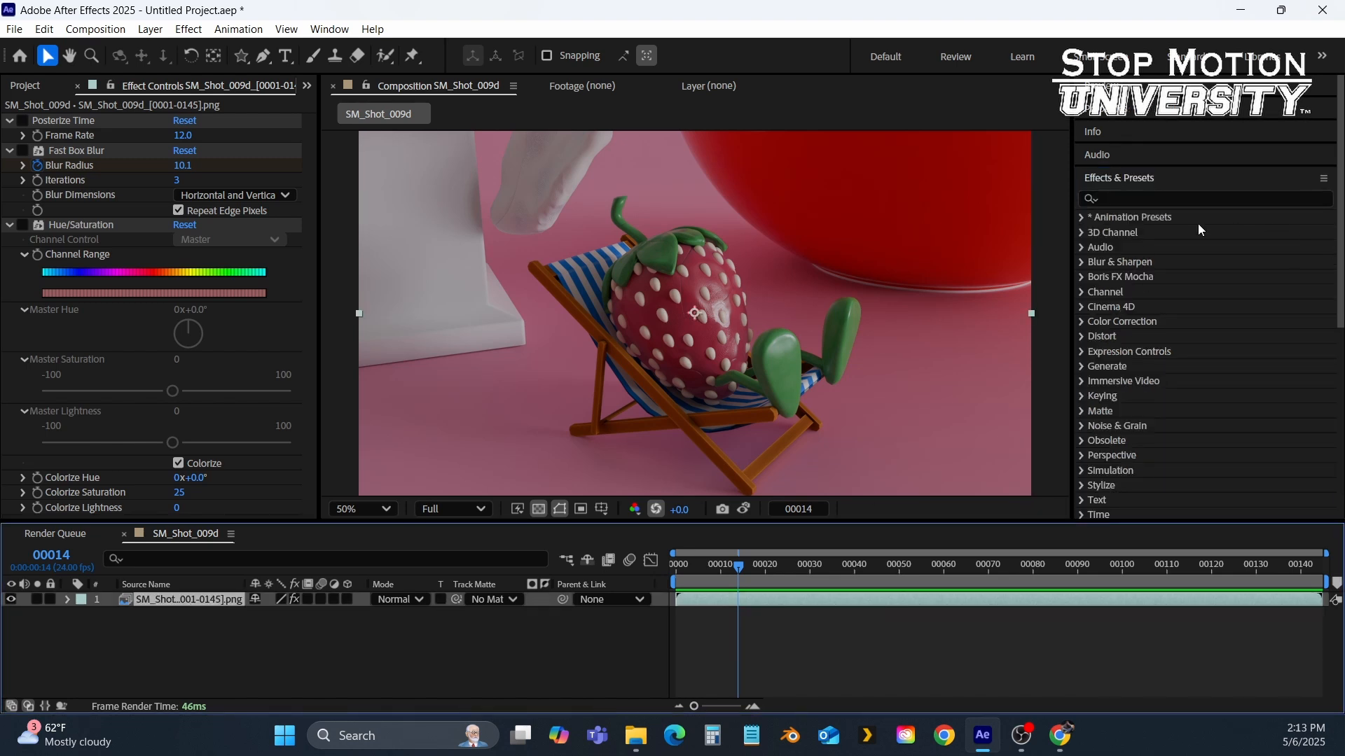
{"action": "left_click", "coordinate": [1177, 199]}
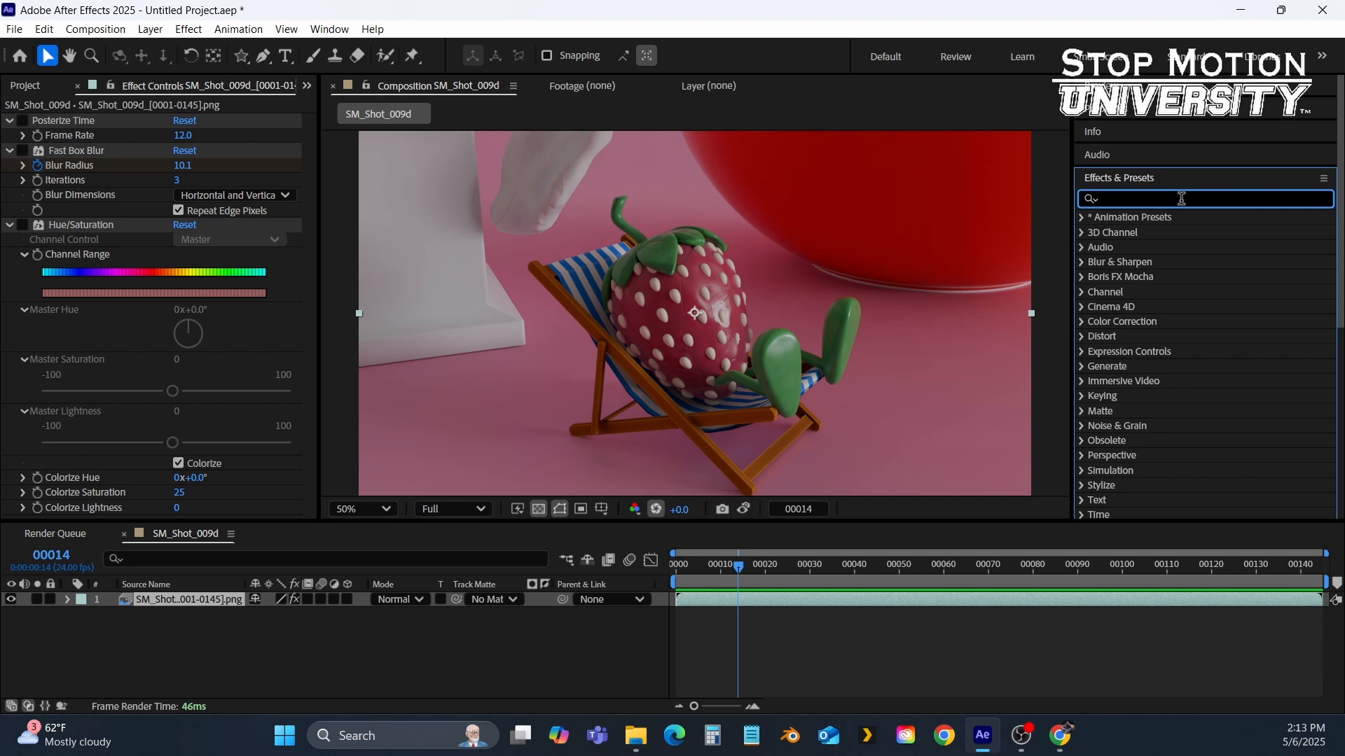
{"action": "type", "text": "wiggle"}
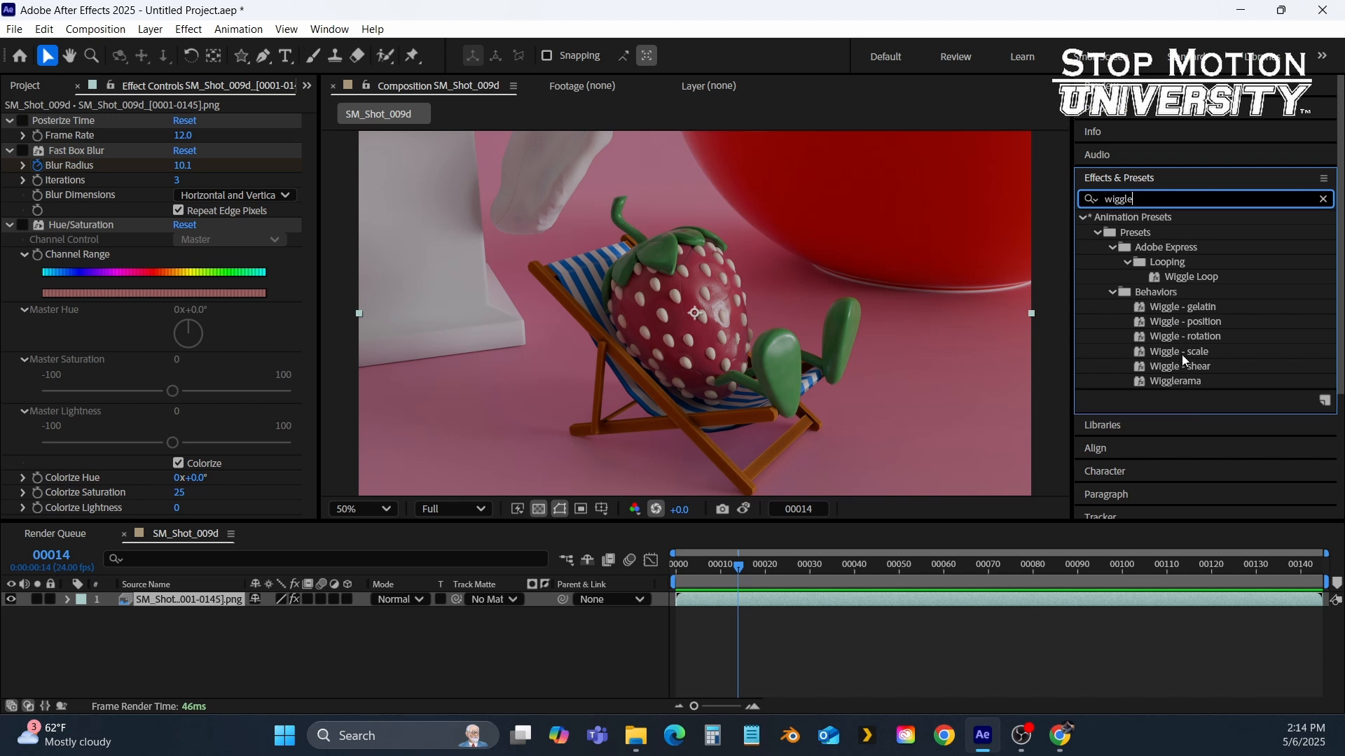
- Replace the effects search term with "key" to view the keying effects, and clear the search
{"action": "key", "text": "BackSpace"}
{"action": "key", "text": "BackSpace"}
{"action": "key", "text": "BackSpace"}
{"action": "key", "text": "BackSpace"}
{"action": "key", "text": "BackSpace"}
{"action": "key", "text": "BackSpace"}
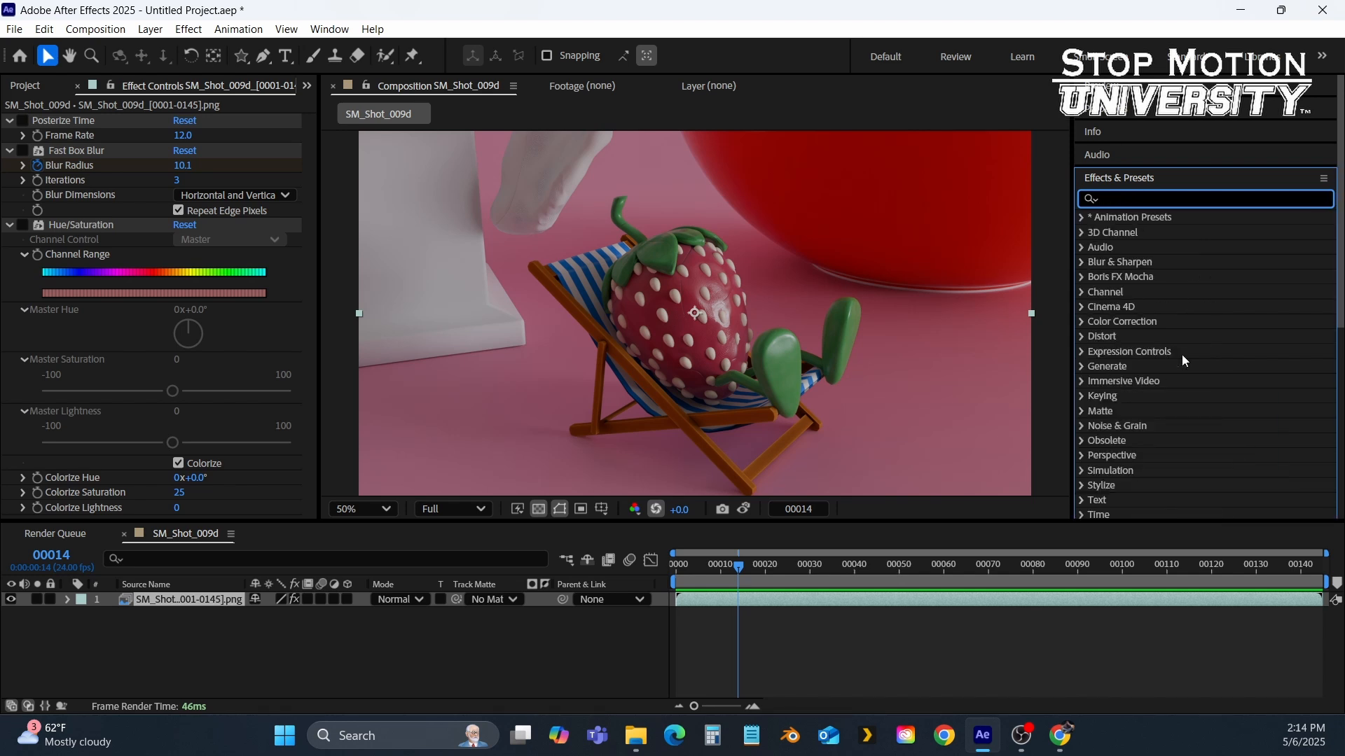
{"action": "type", "text": "key"}
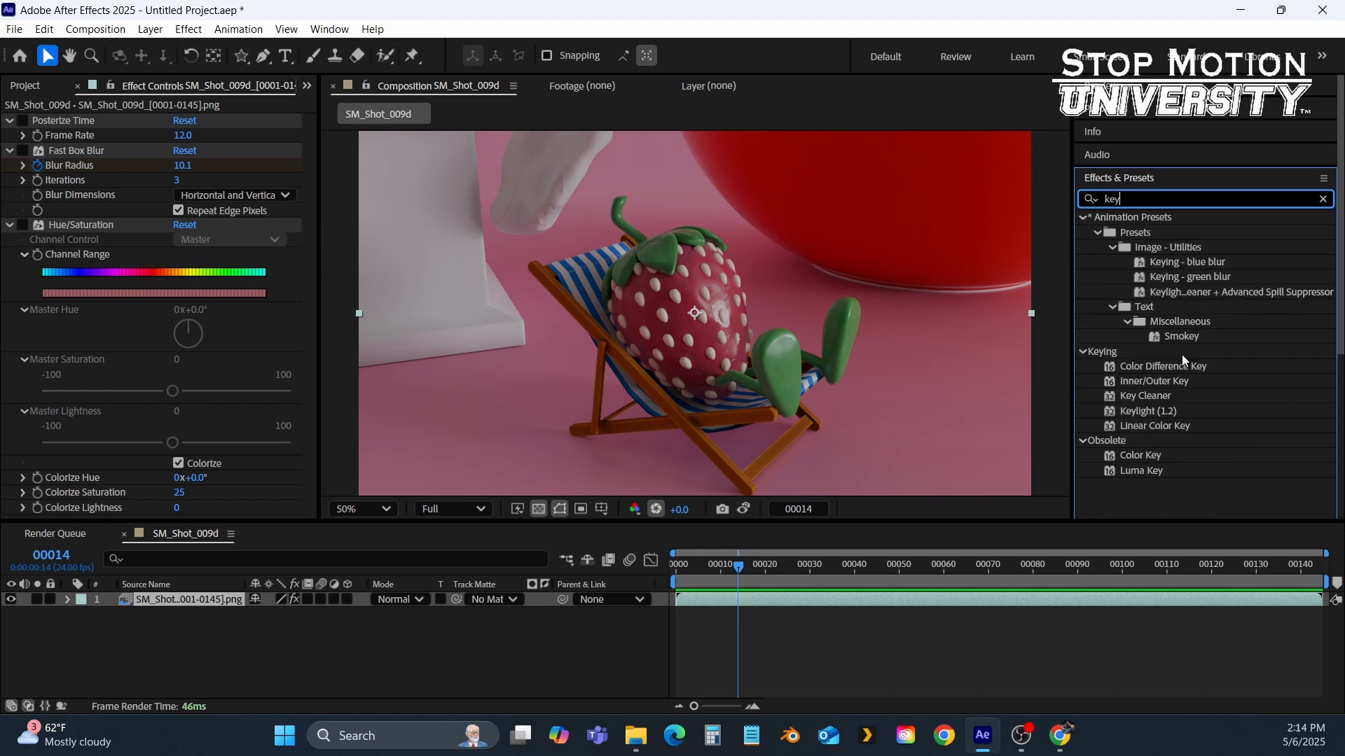
{"action": "key", "text": "BackSpace"}
{"action": "key", "text": "BackSpace"}
{"action": "key", "text": "BackSpace"}
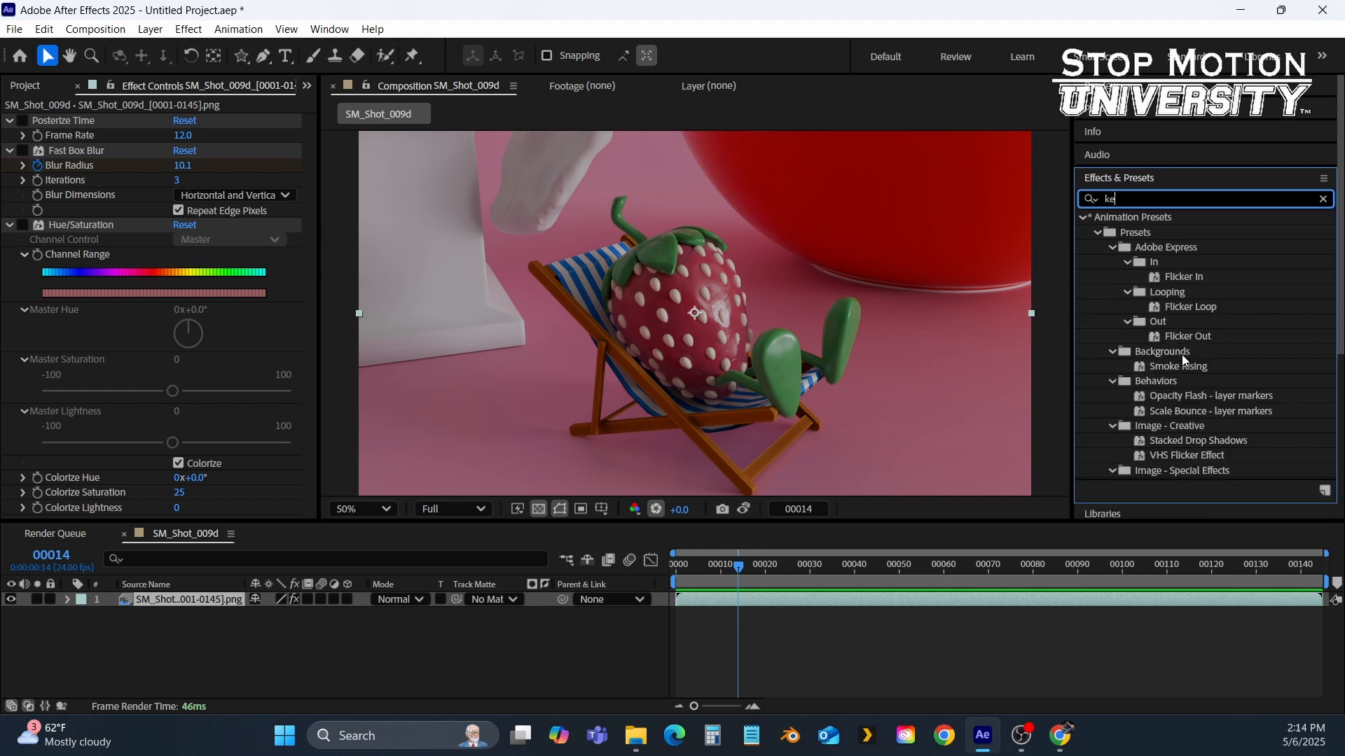
- Search Effects & Presets for "matt" and select the Matte Choker effect in the results
{"action": "type", "text": "matt"}
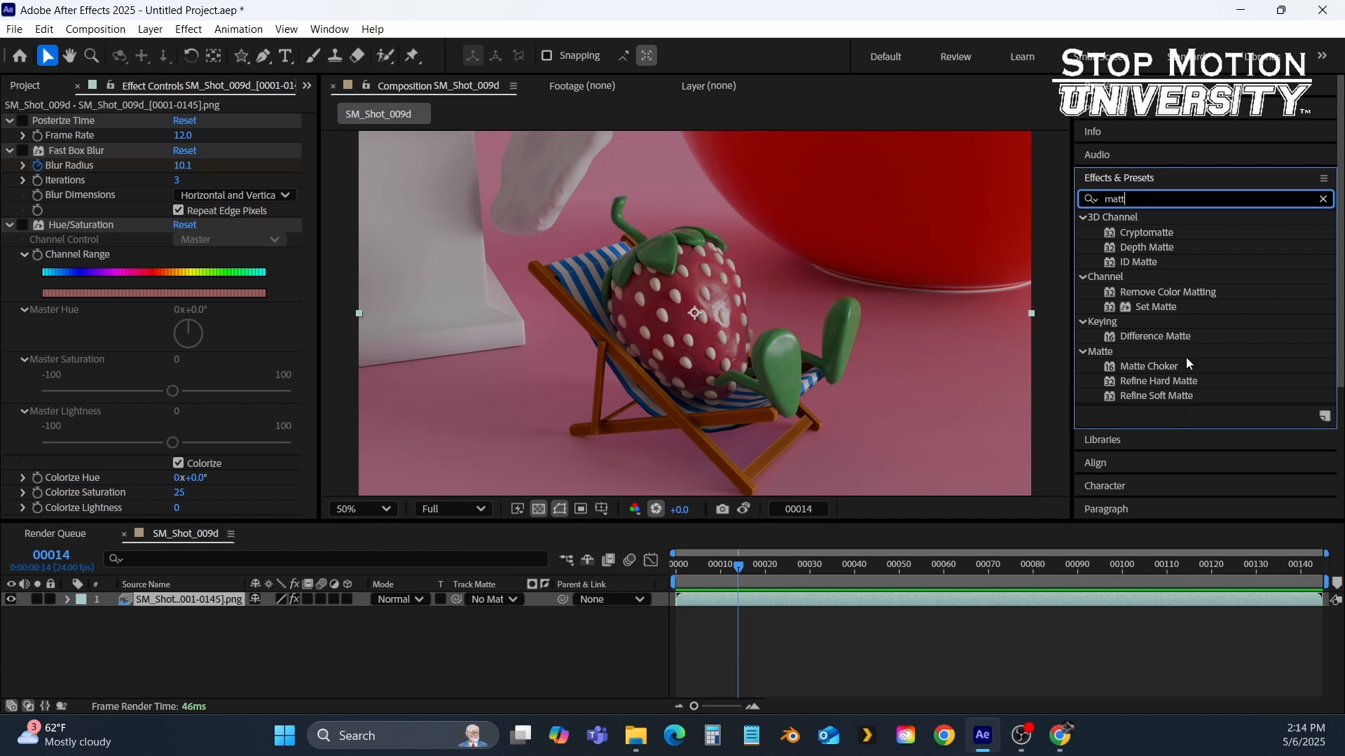
{"action": "left_click_drag", "start_coordinate": [1158, 366], "coordinate": [1187, 368]}
- Find the Warp effect by searching for "warp", apply it to the image sequence layer, and set its Bend to -7
{"action": "left_click", "coordinate": [1177, 199]}
{"action": "type", "text": "wa"}
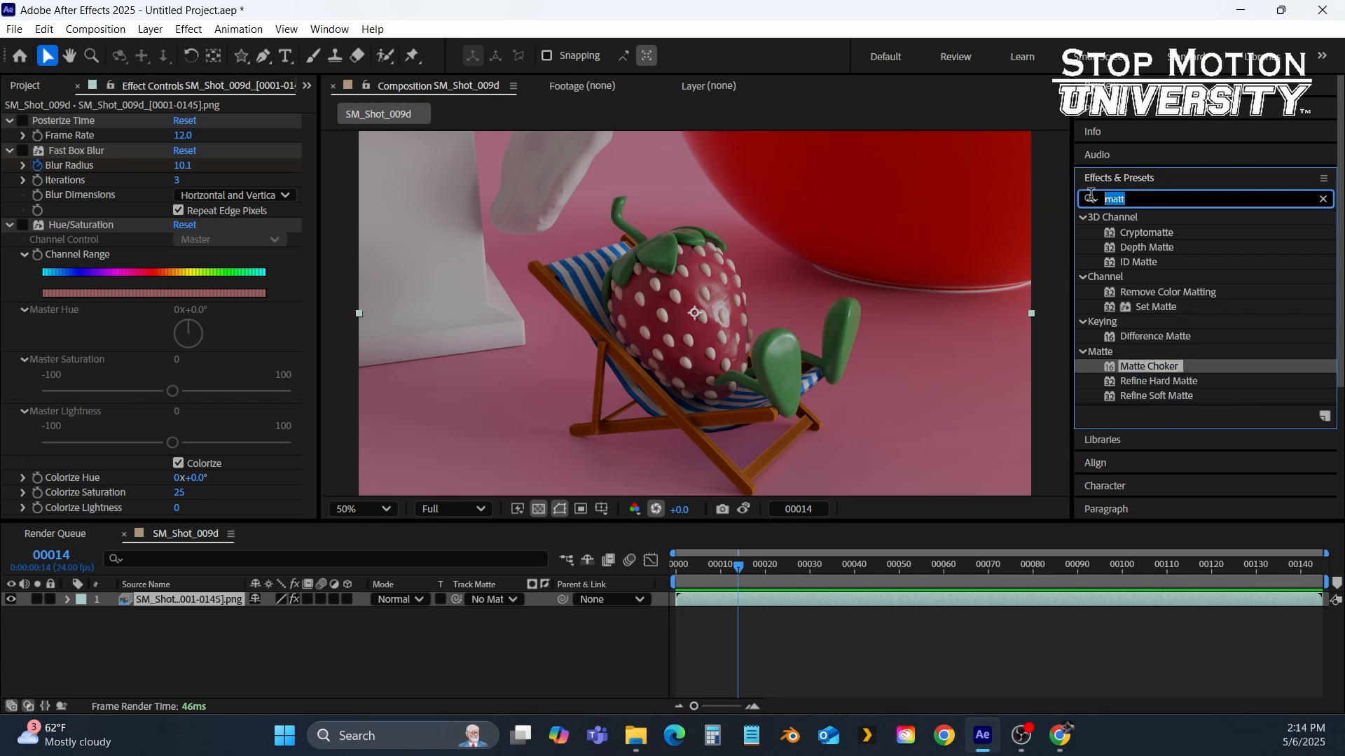
{"action": "type", "text": "rp"}
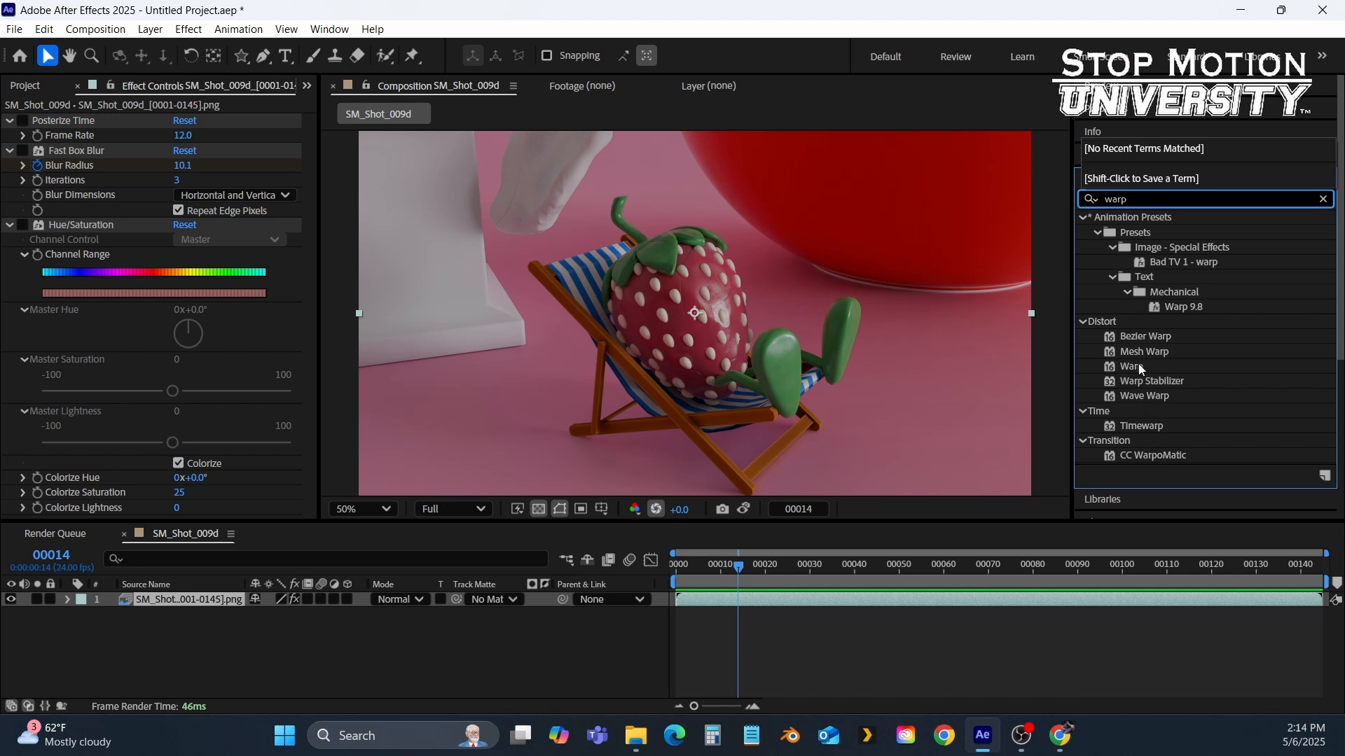
{"action": "left_click_drag", "start_coordinate": [1139, 366], "coordinate": [275, 430]}
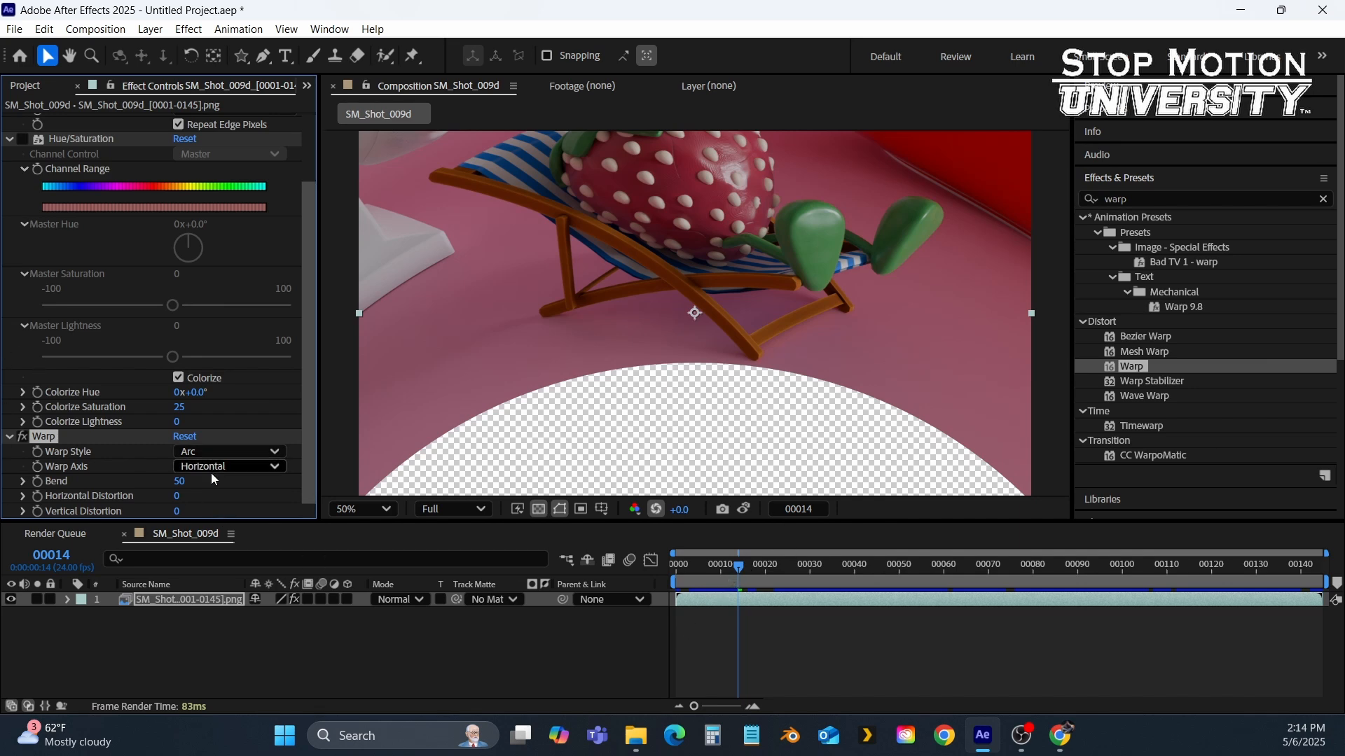
{"action": "left_click_drag", "start_coordinate": [179, 481], "coordinate": [140, 496]}
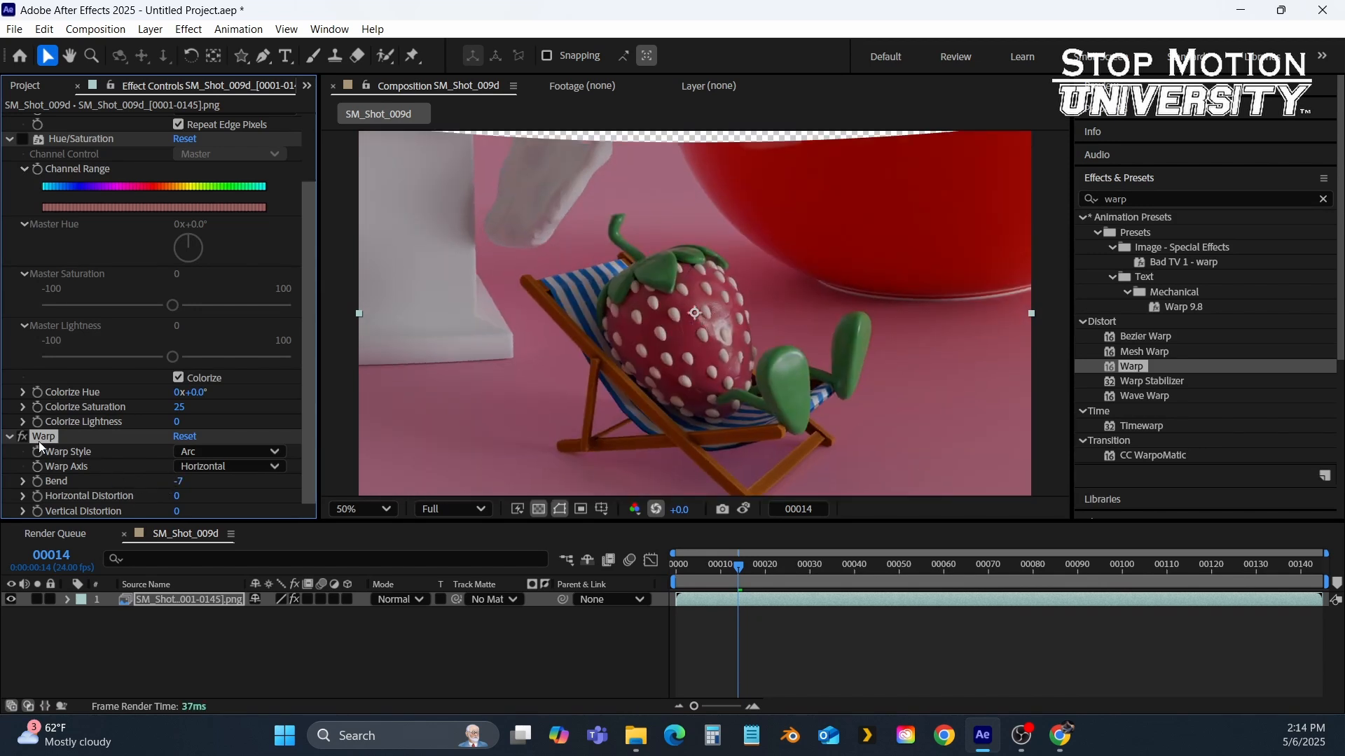
- Delete the Warp effect from the image sequence layer and deselect the layer
{"action": "key", "text": "Delete"}
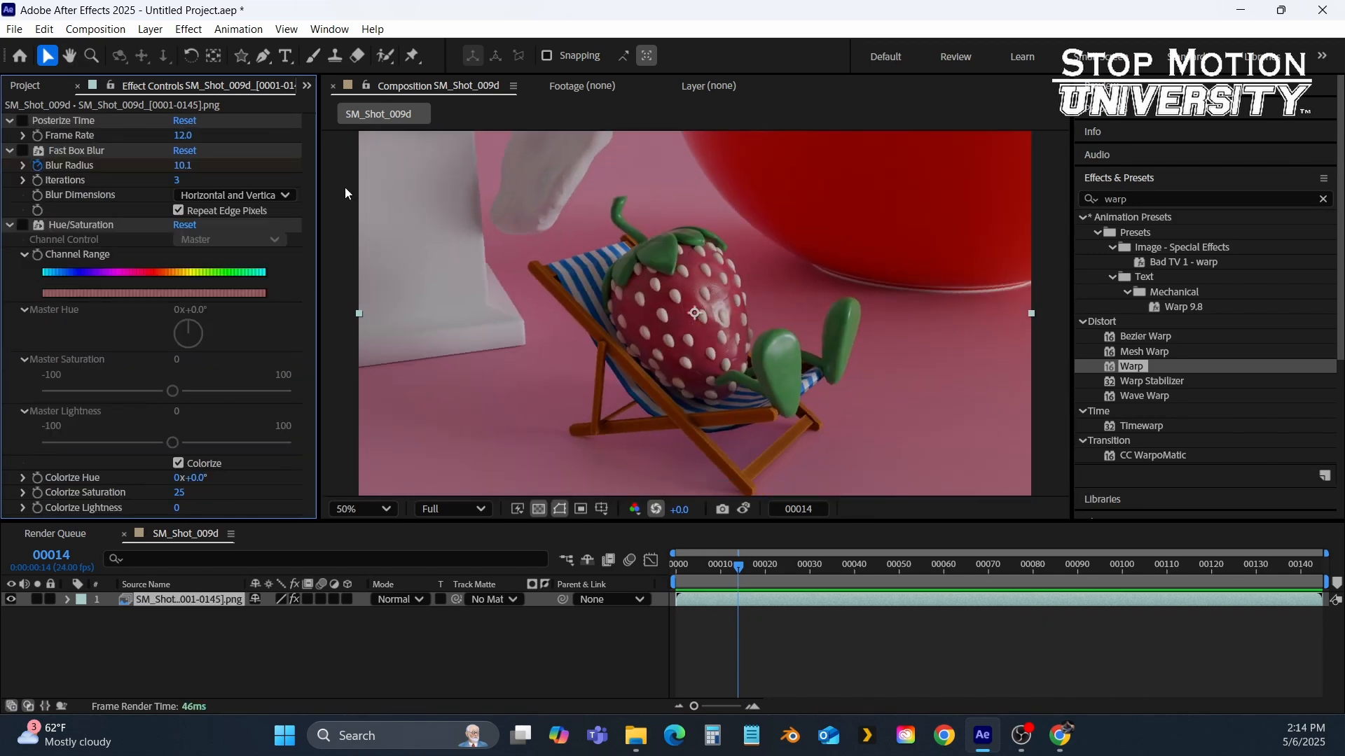
{"action": "left_click", "coordinate": [552, 650]}
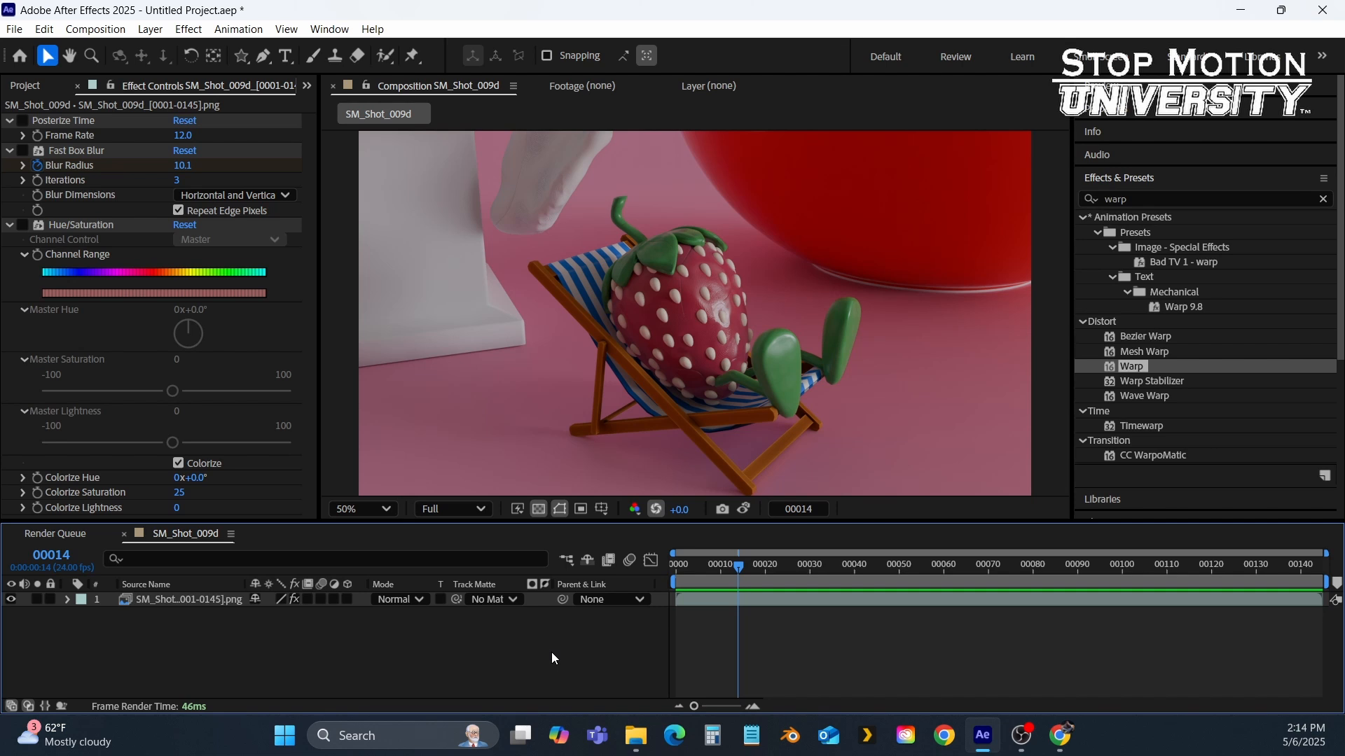